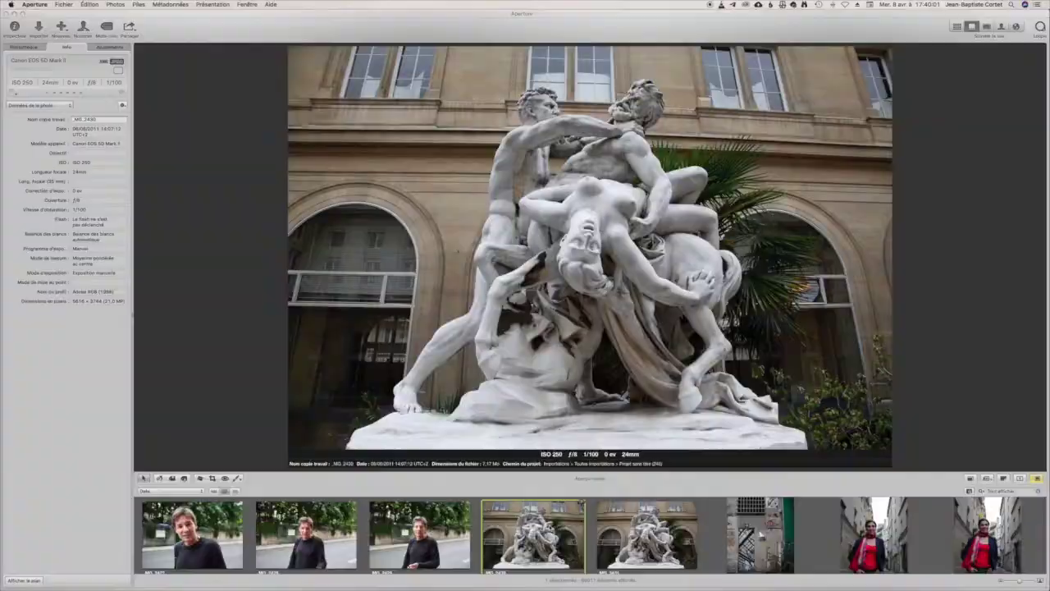
Compare the two neighbouring statue photos _MG_2430 and _MG_2431 in the photo library.
key("Right")
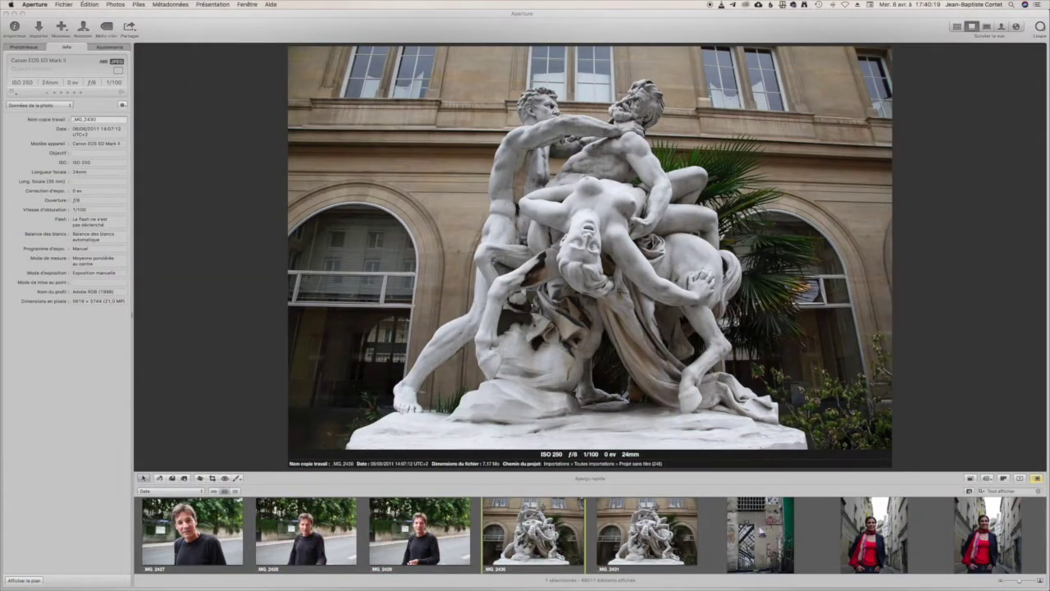
left_click(647, 532)
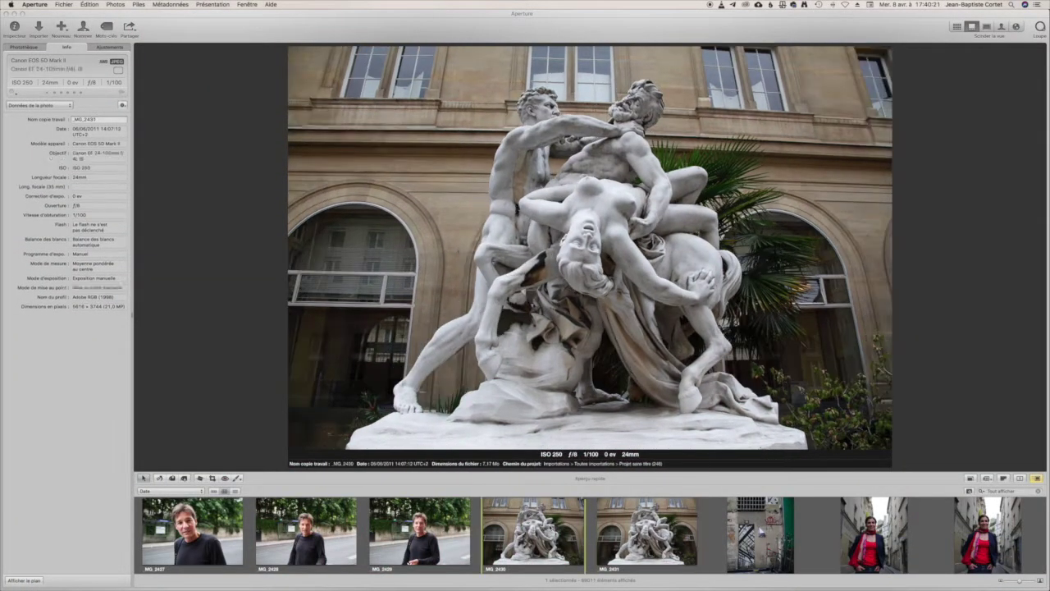
left_click(534, 532)
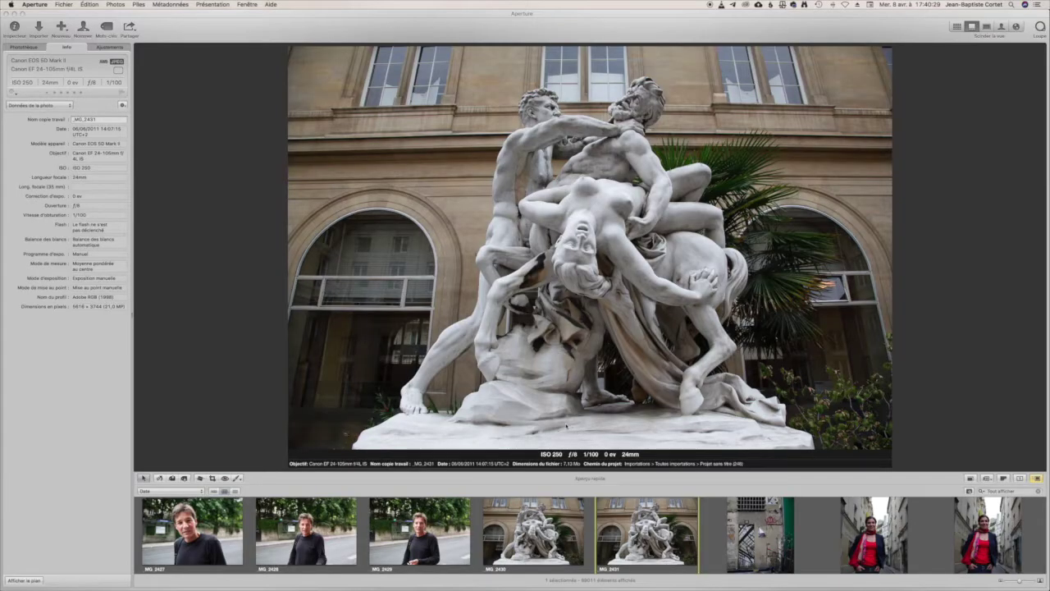
Switch to the Finder and open _MG_2430.JPG and _MG_2431.JPG from the Bureau folder together in Adobe Photoshop CS6.
key("ctrl+Up")
left_click(246, 29)
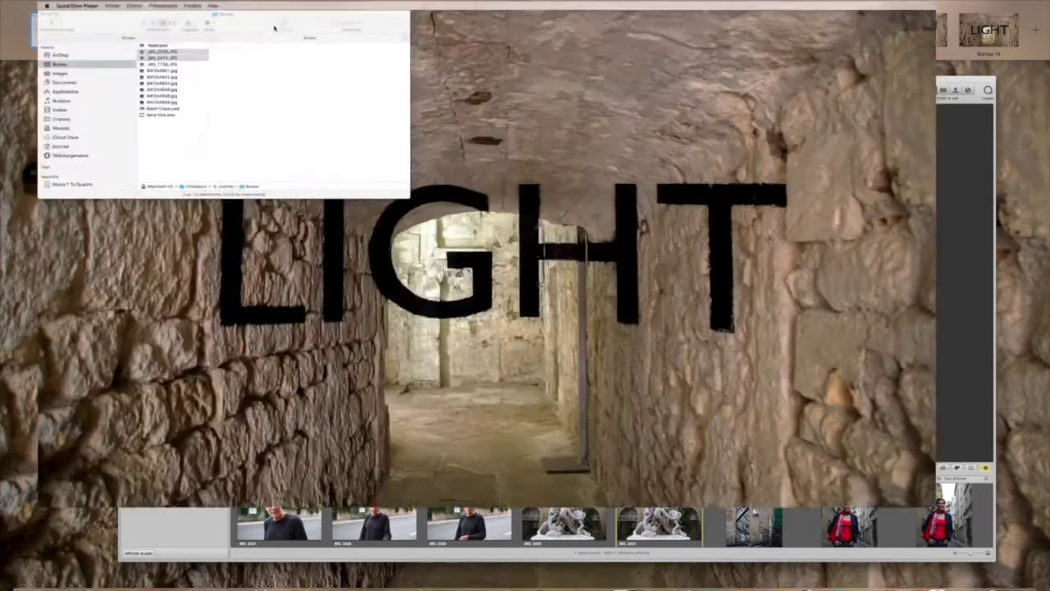
right_click(176, 63)
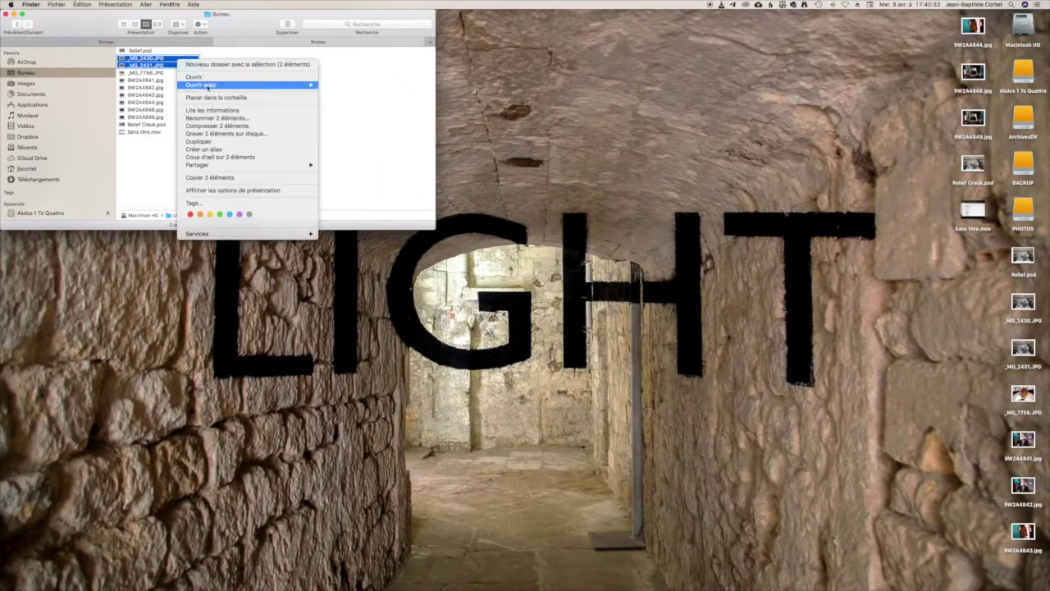
mouse_move(296, 85)
left_click(402, 124)
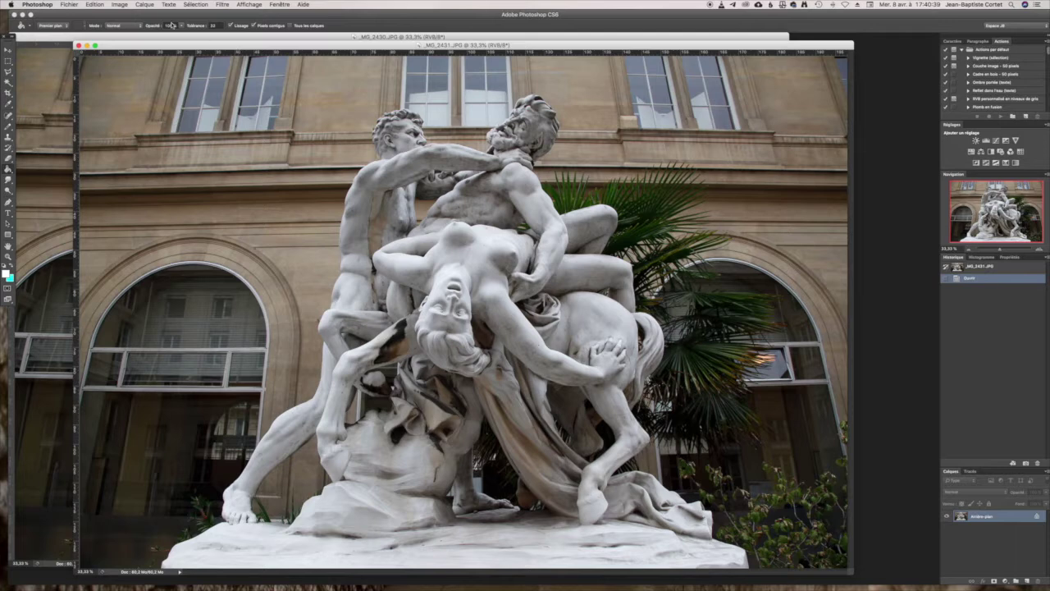
Change the resolution of _MG_2431.JPG in its image size settings.
left_click(144, 5)
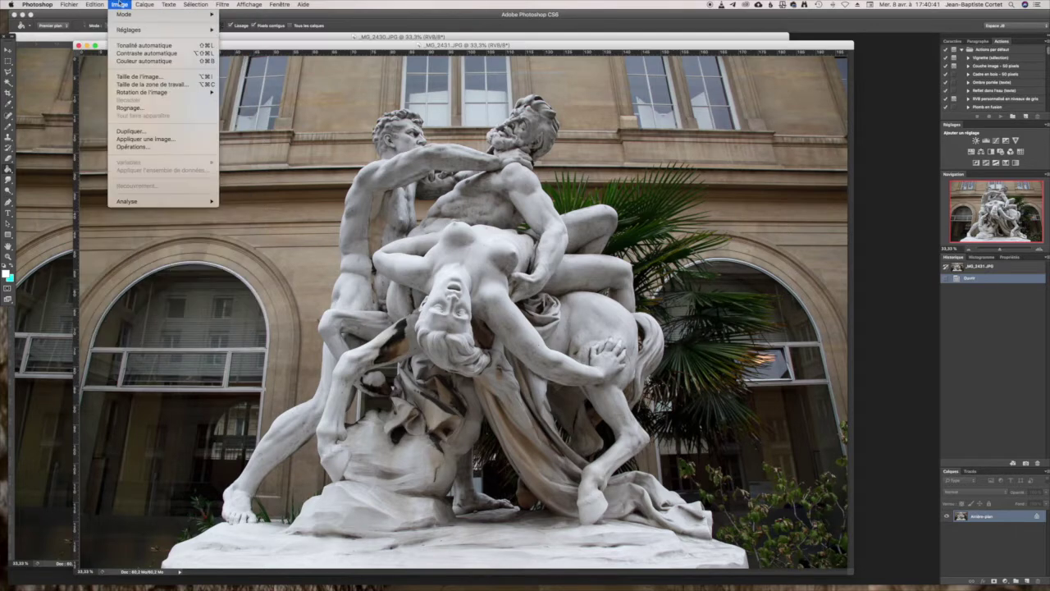
left_click(139, 76)
left_click_drag(474, 308, 457, 310)
type("3")
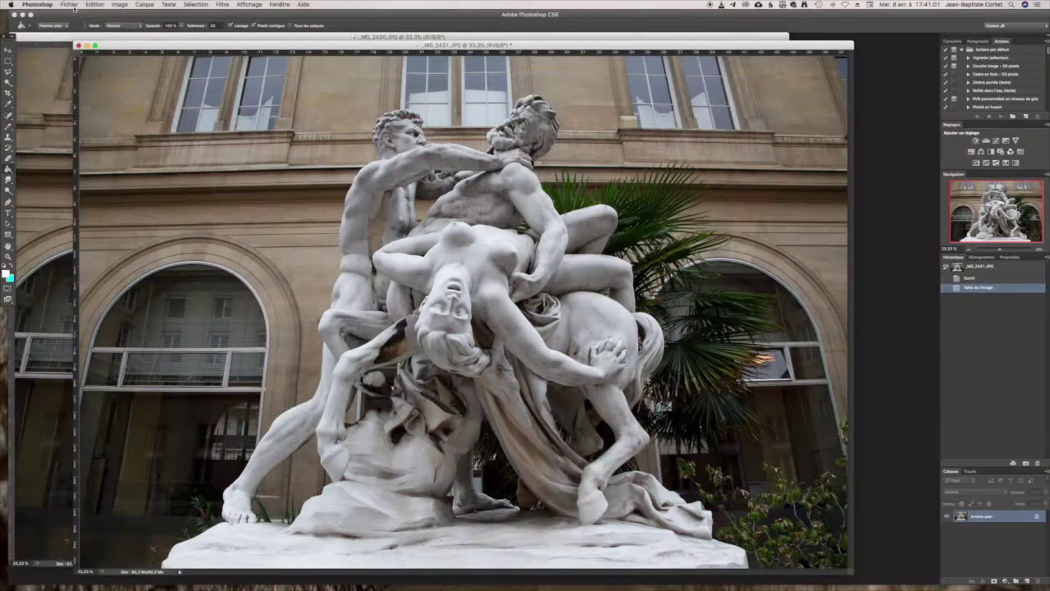
Create a white RGB document named Relief Crauk, 50 × 35 cm at 300 pixels per inch.
left_click(73, 6)
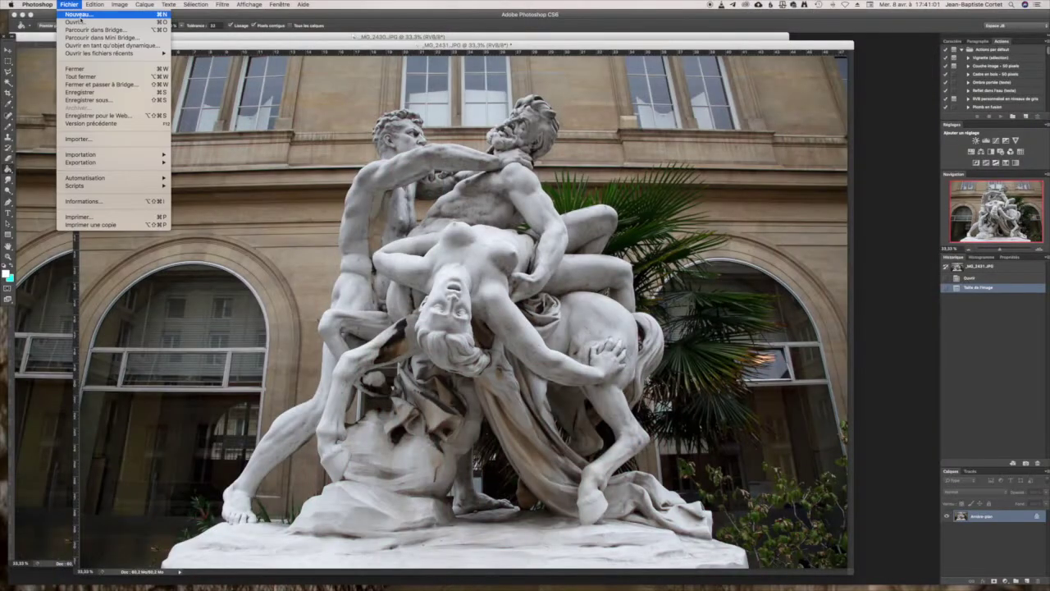
left_click(78, 15)
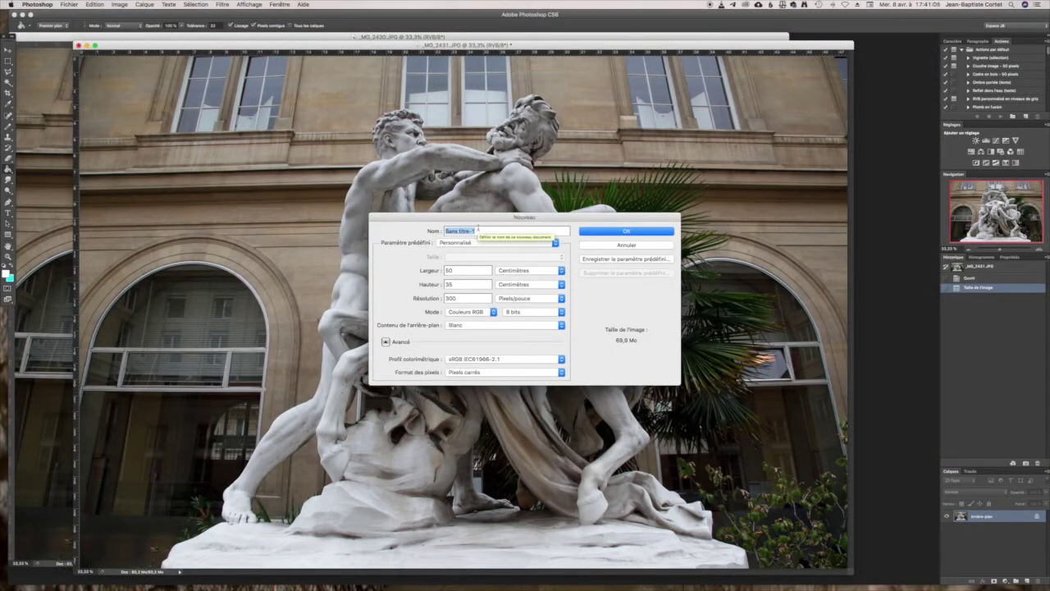
type("R")
type("elief V")
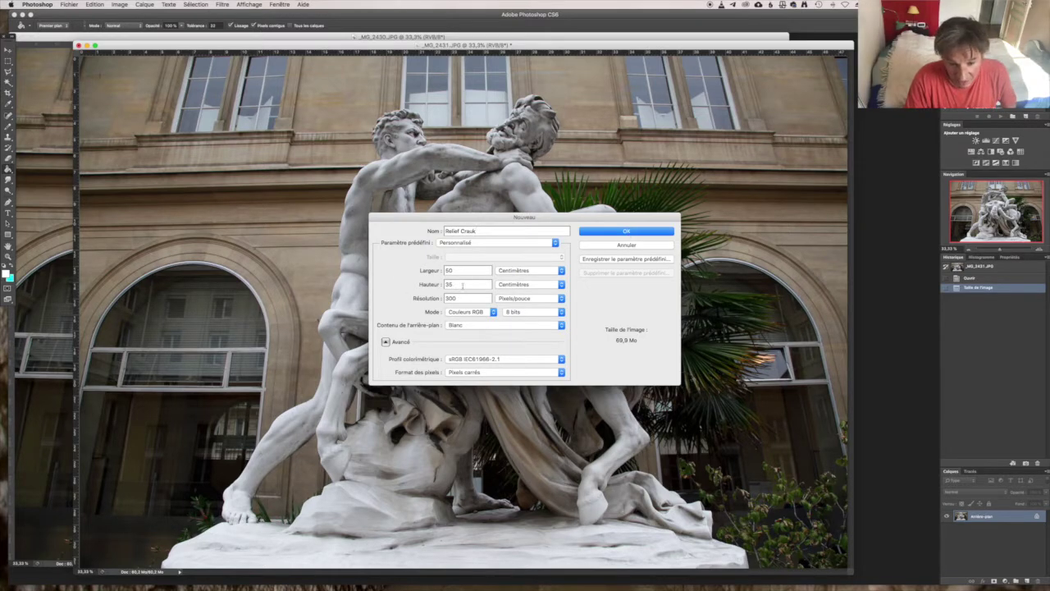
left_click(603, 233)
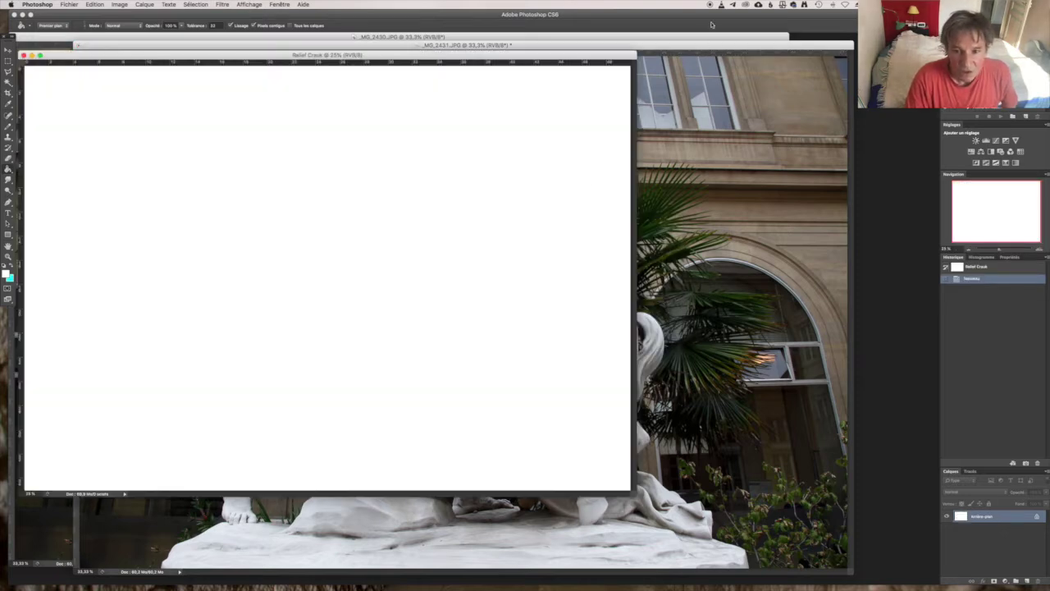
Copy the _MG_2431.JPG photo as a layer into the Relief Crauk document and close the source image.
left_click_drag(712, 44, 730, 151)
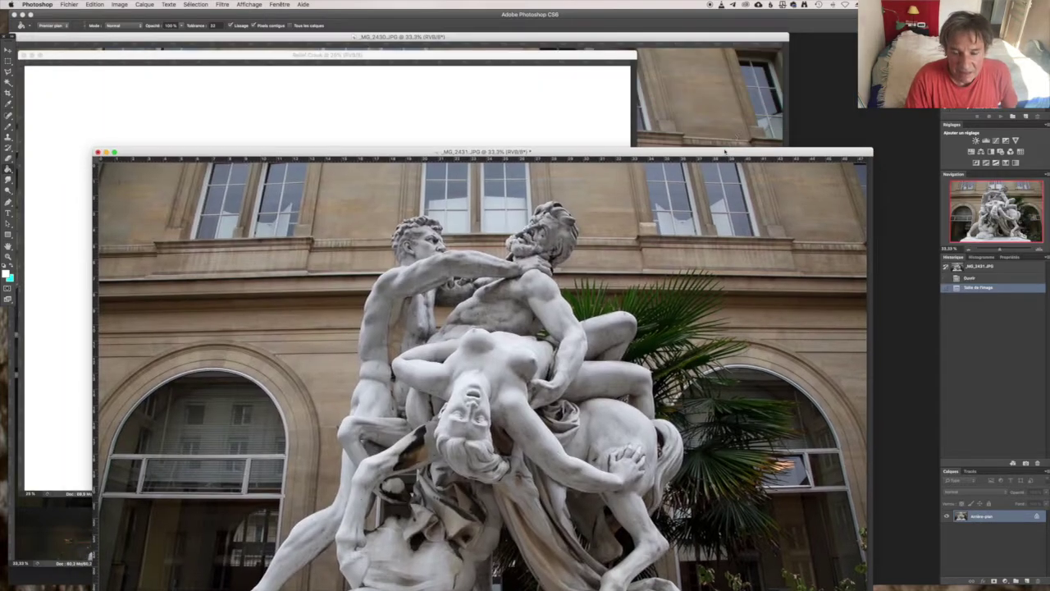
left_click_drag(960, 516, 464, 129)
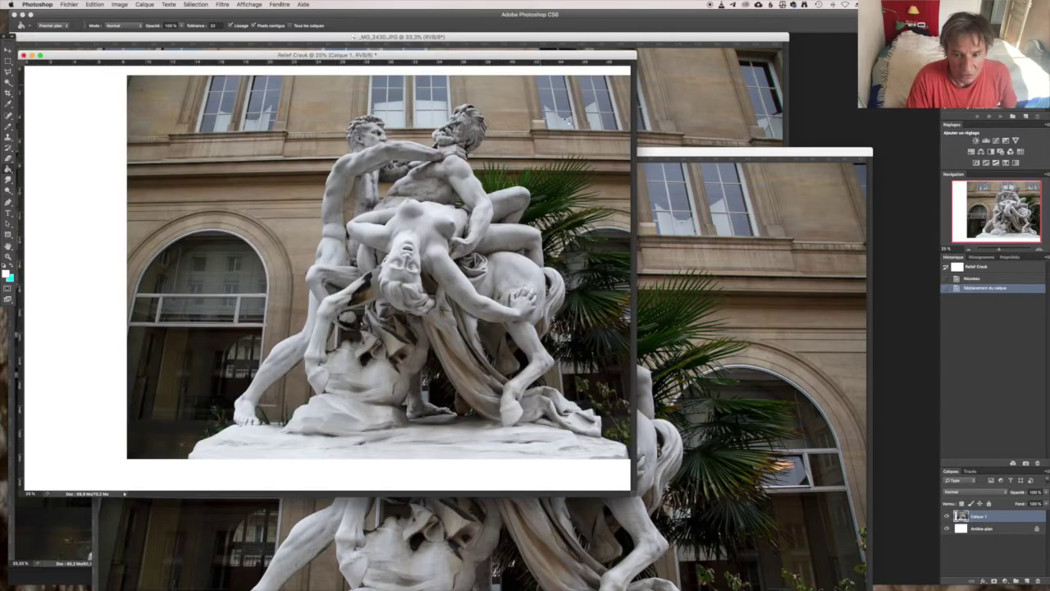
left_click(725, 165)
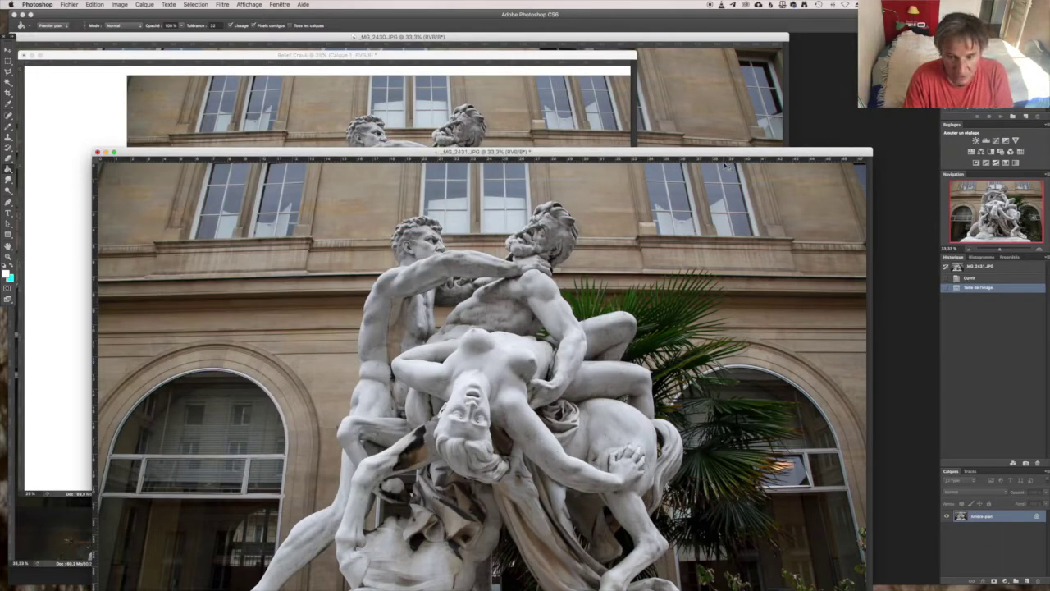
left_click(508, 190)
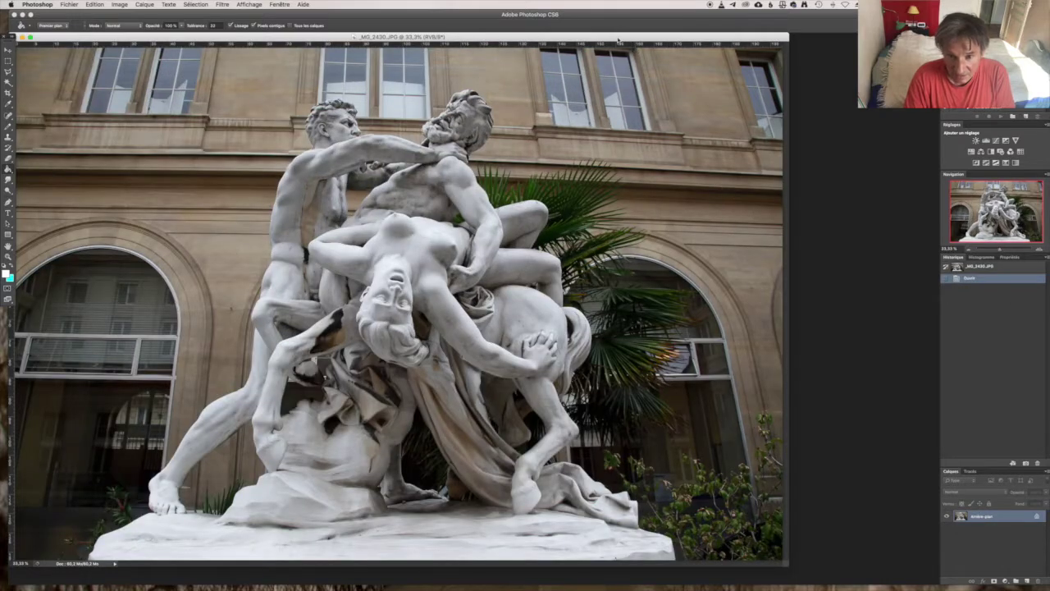
Copy the _MG_2430.JPG photo as a second layer into the Relief Crauk document and close the source image.
left_click_drag(619, 40, 641, 181)
left_click_drag(962, 515, 394, 136)
left_click(686, 186)
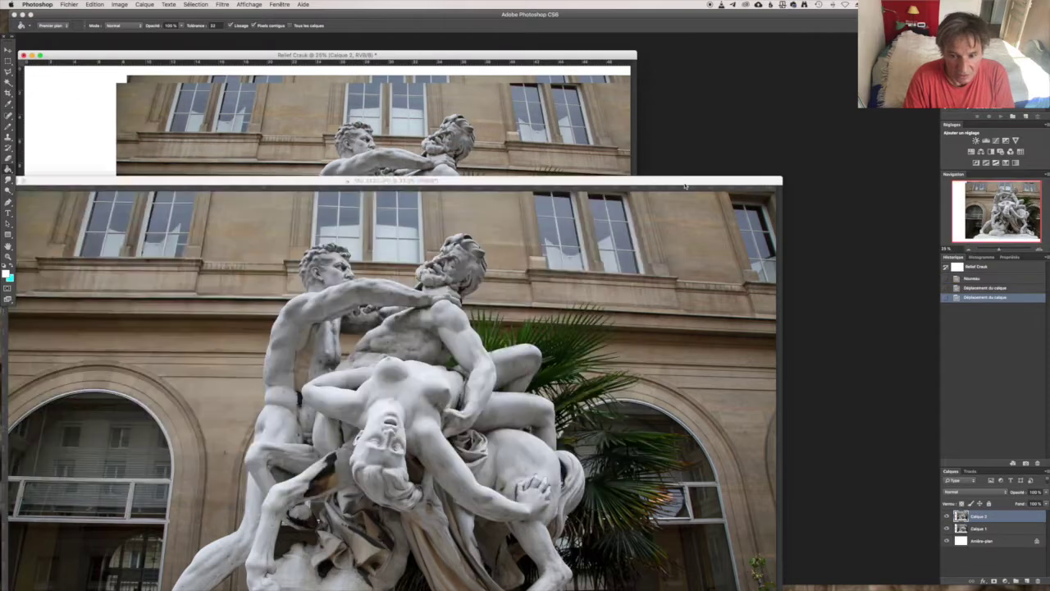
key("super+w")
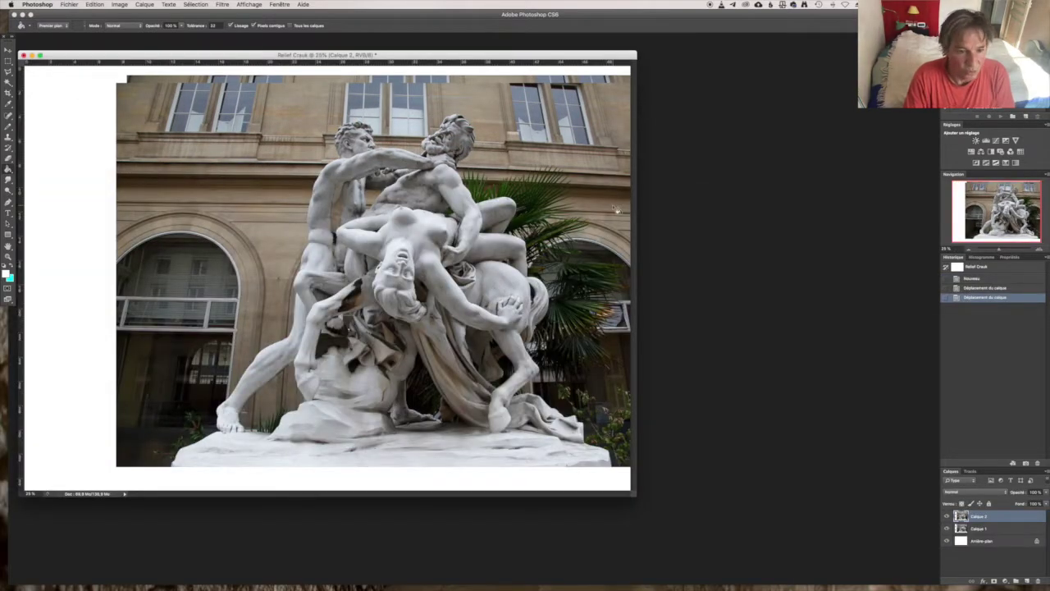
Move both photo layers with the Move tool so they overlap exactly inside the white canvas.
left_click(7, 52)
left_click_drag(392, 185, 316, 159)
left_click(981, 528)
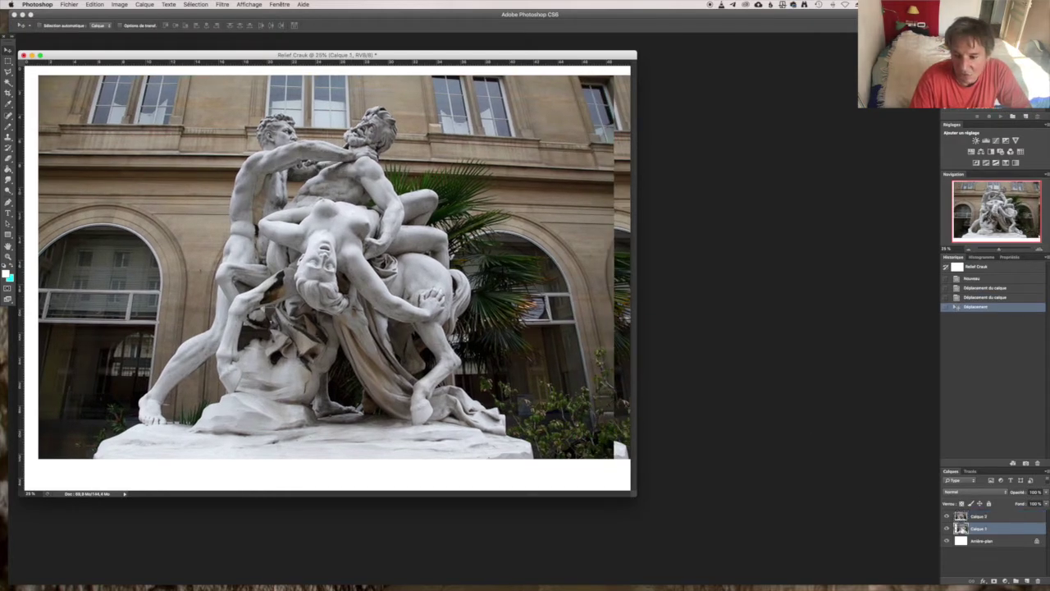
left_click_drag(552, 262, 533, 261)
Lower the opacity of the Calque 2 layer to about 44% so the photo beneath shows through.
left_click(960, 517)
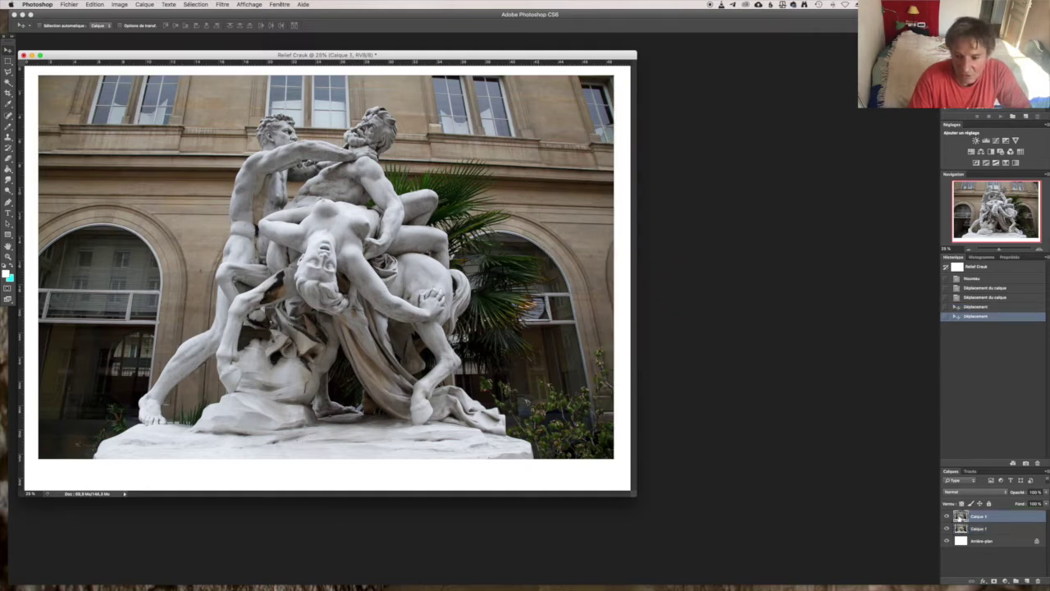
left_click(1046, 492)
left_click_drag(1045, 504, 1023, 504)
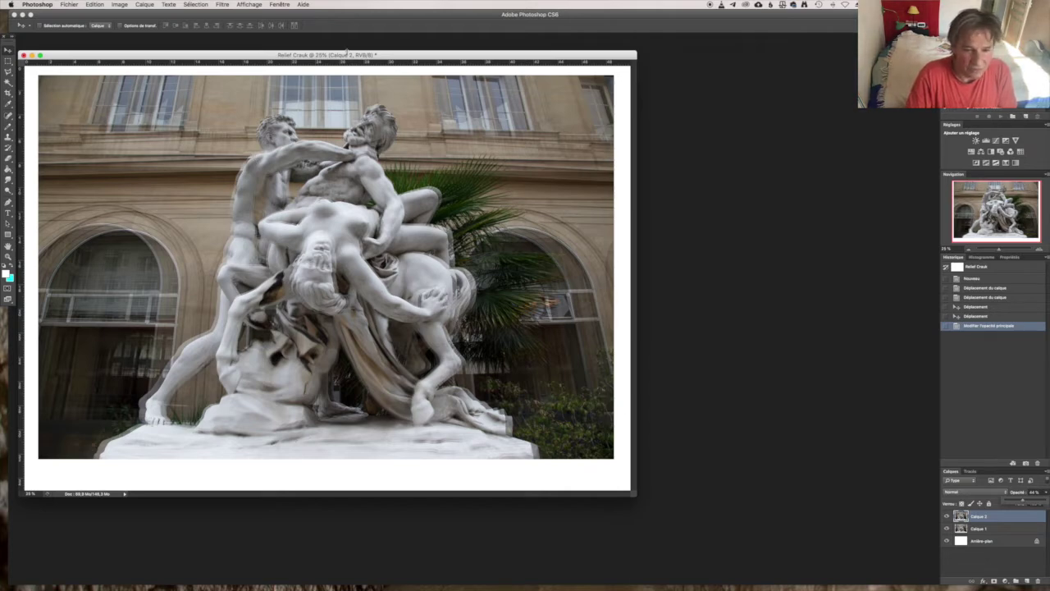
Start a rotation transform on Calque 2, enlarge the document window and rotate the layer by about -1.7°.
left_click(104, 6)
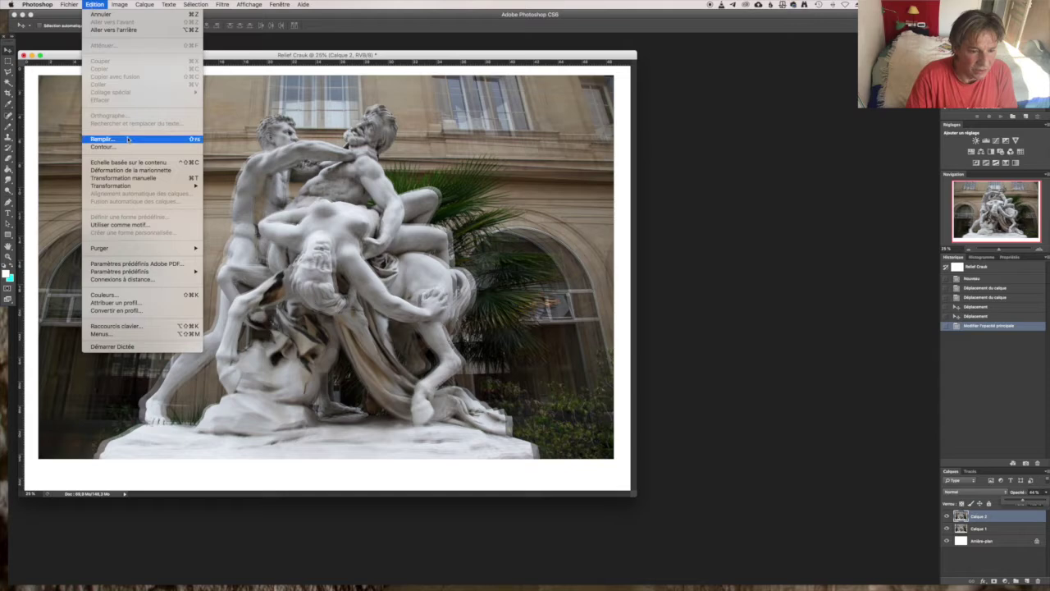
mouse_move(135, 186)
left_click(228, 201)
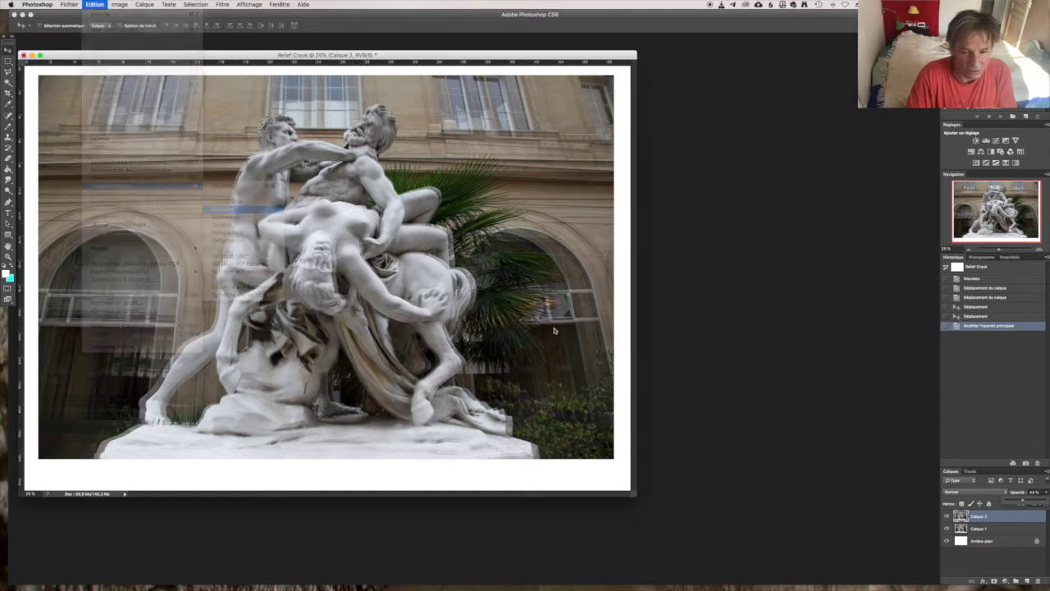
left_click_drag(635, 494, 767, 568)
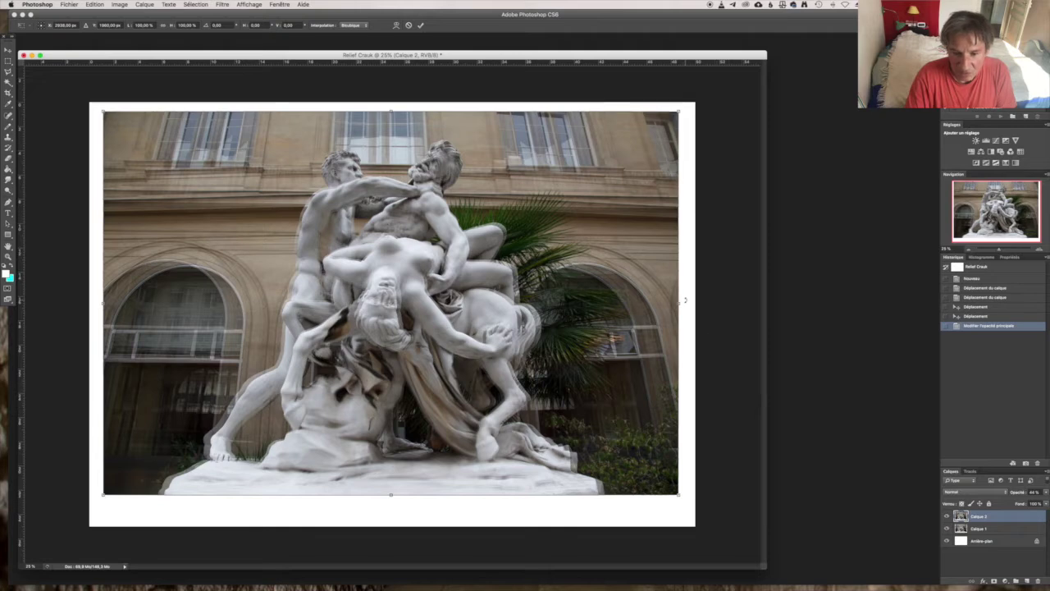
left_click_drag(686, 302, 685, 291)
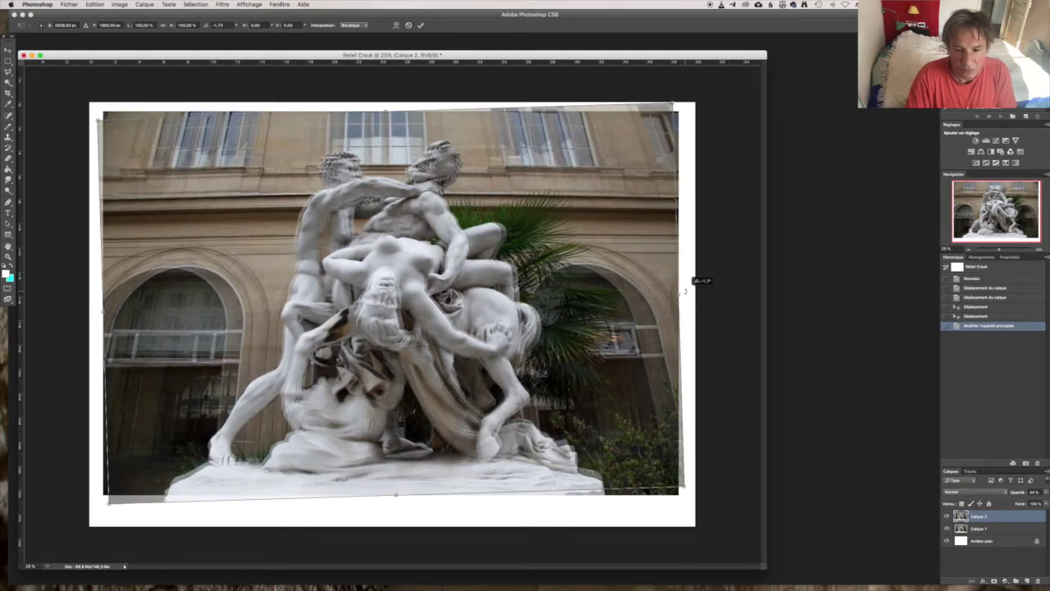
left_click_drag(685, 290, 685, 291)
Shift Calque 2 sideways onto the façade of the photo beneath, refine its rotation to about -2.2° and apply the transform.
mouse_move(495, 263)
left_mouse_down()
mouse_move(520, 243)
mouse_move(511, 262)
left_mouse_up()
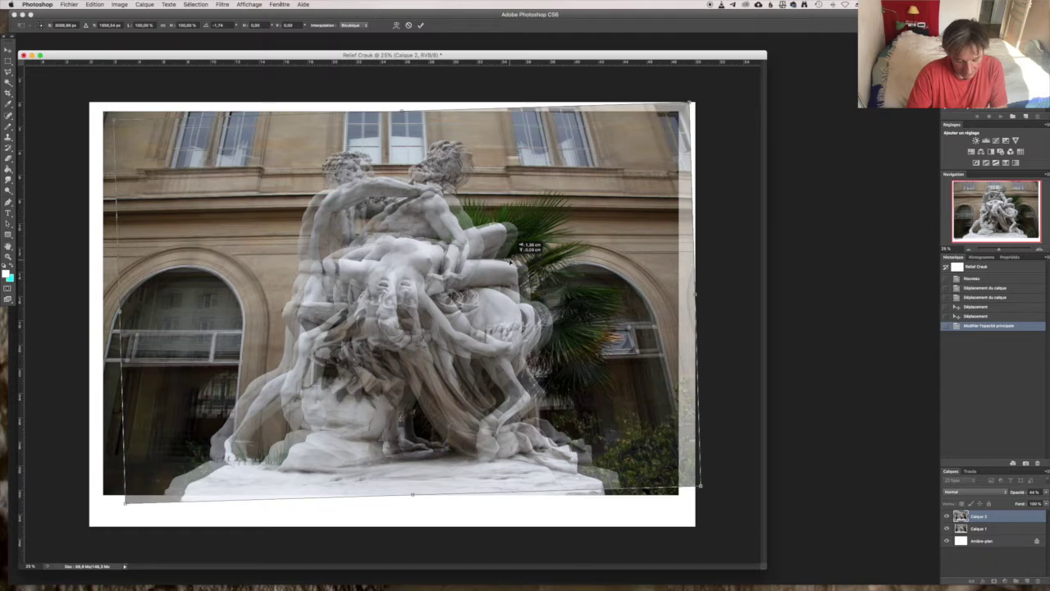
mouse_move(510, 260)
left_mouse_down()
mouse_move(505, 246)
mouse_move(526, 251)
mouse_move(516, 264)
left_mouse_up()
left_click_drag(719, 301, 719, 301)
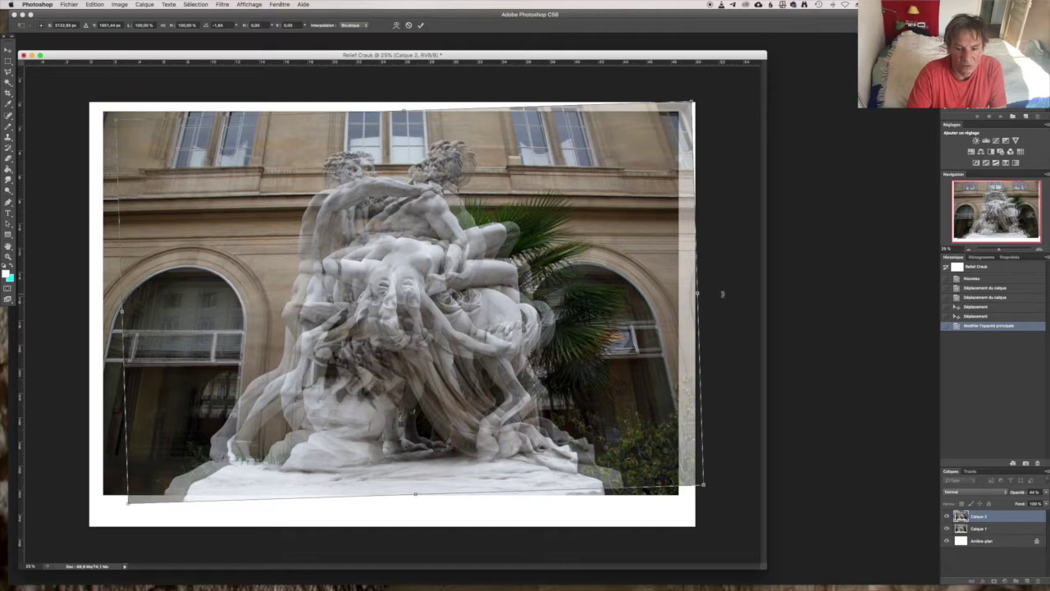
left_click_drag(723, 291, 733, 285)
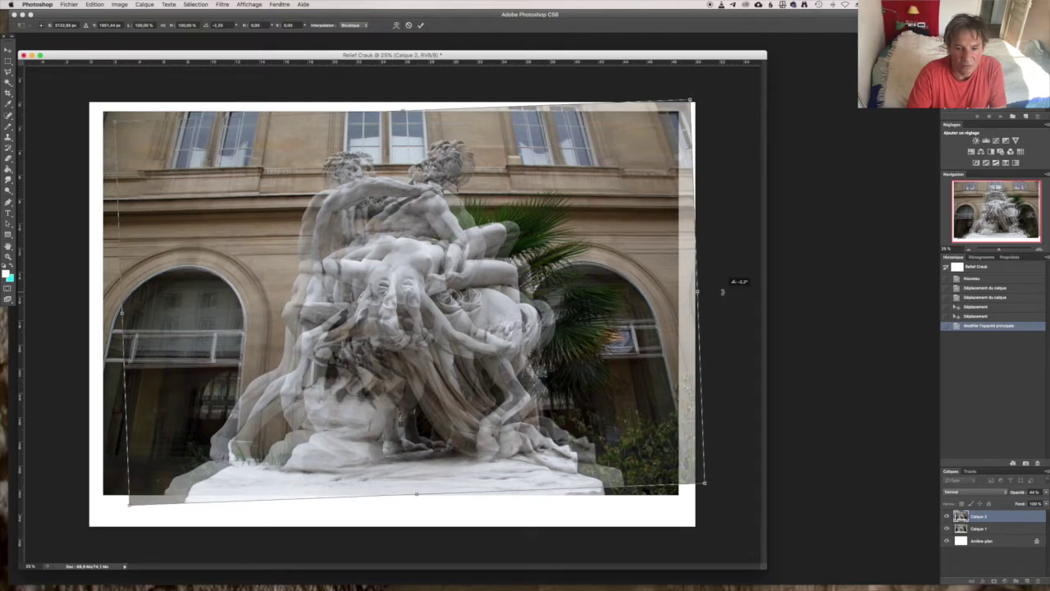
left_click_drag(561, 282, 562, 282)
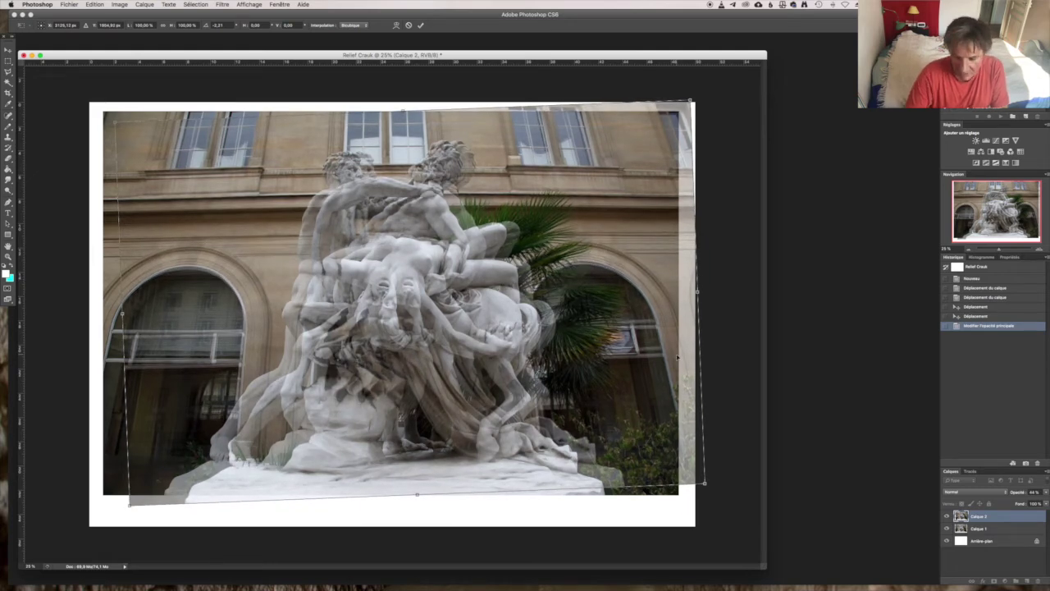
key("Return")
Toggle the visibility of Calque 2 repeatedly to check how its façade lines up with the photo beneath.
left_click(947, 516)
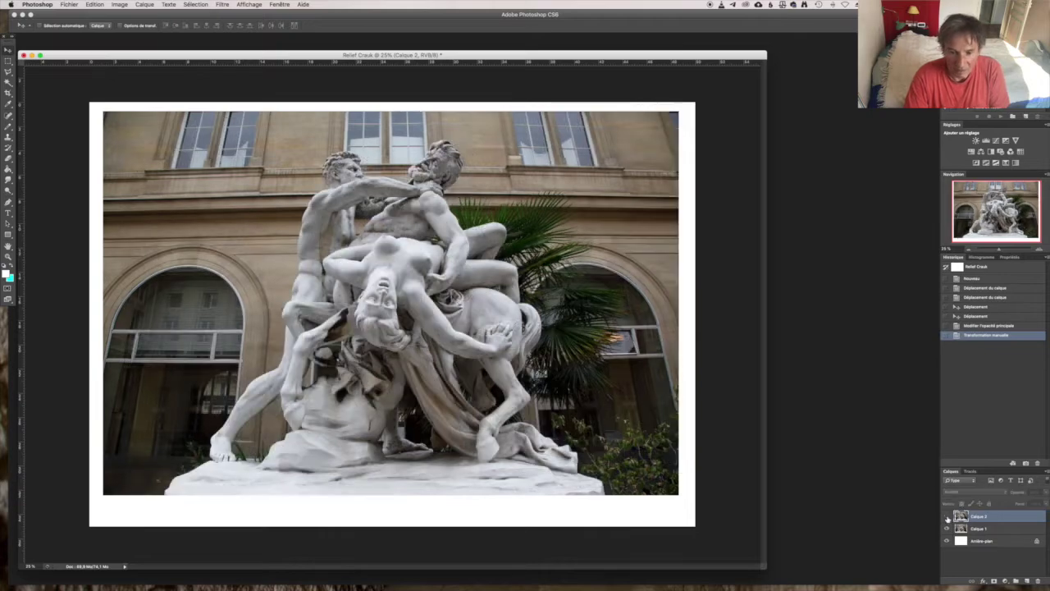
left_click(947, 516)
left_click(947, 516)
left_click(947, 517)
left_click(947, 517)
left_click(947, 516)
left_click(947, 516)
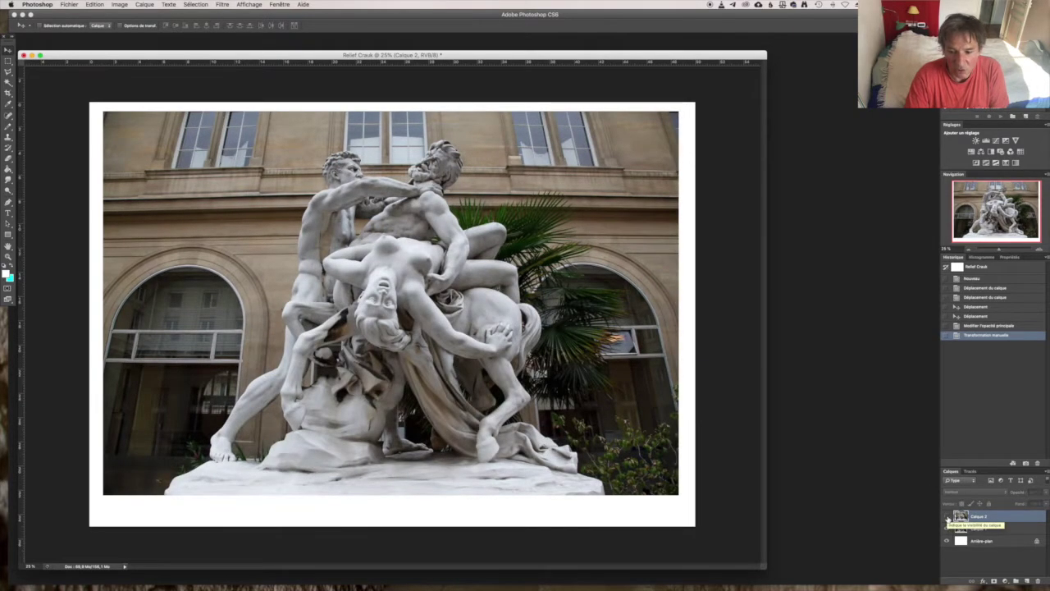
left_click(947, 516)
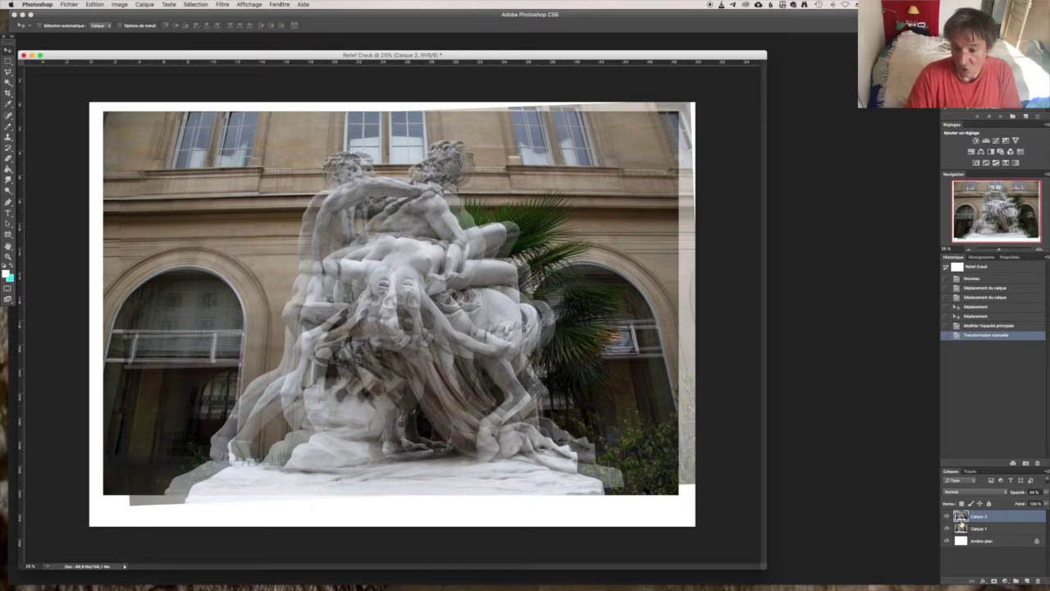
Restore Calque 2 to 100% opacity and hide it, with Calque 1 as the active layer.
left_click(1046, 492)
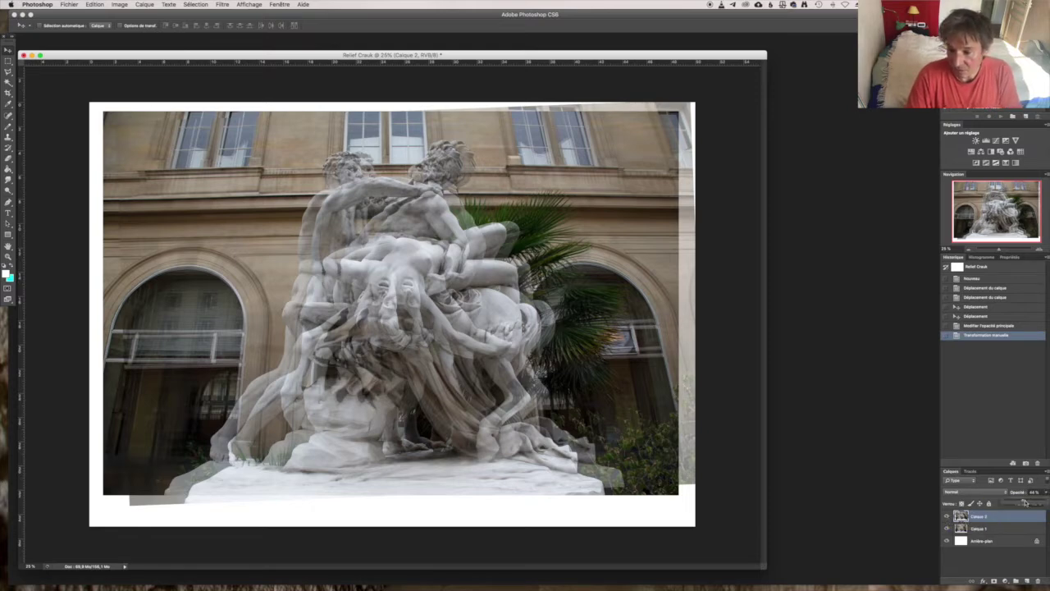
left_click_drag(1023, 502, 1046, 502)
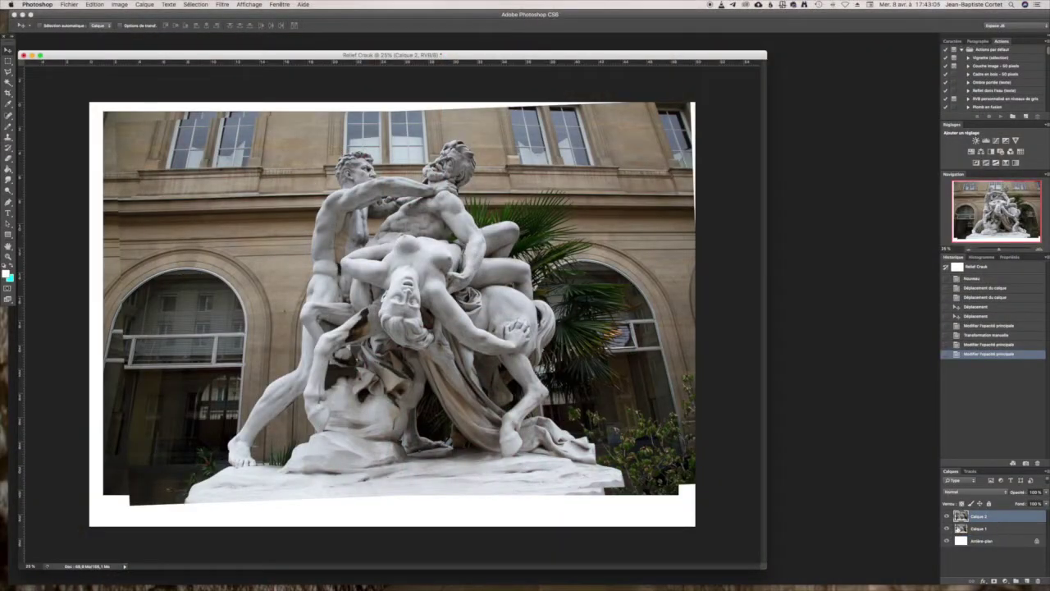
left_click(961, 529)
left_click(948, 517)
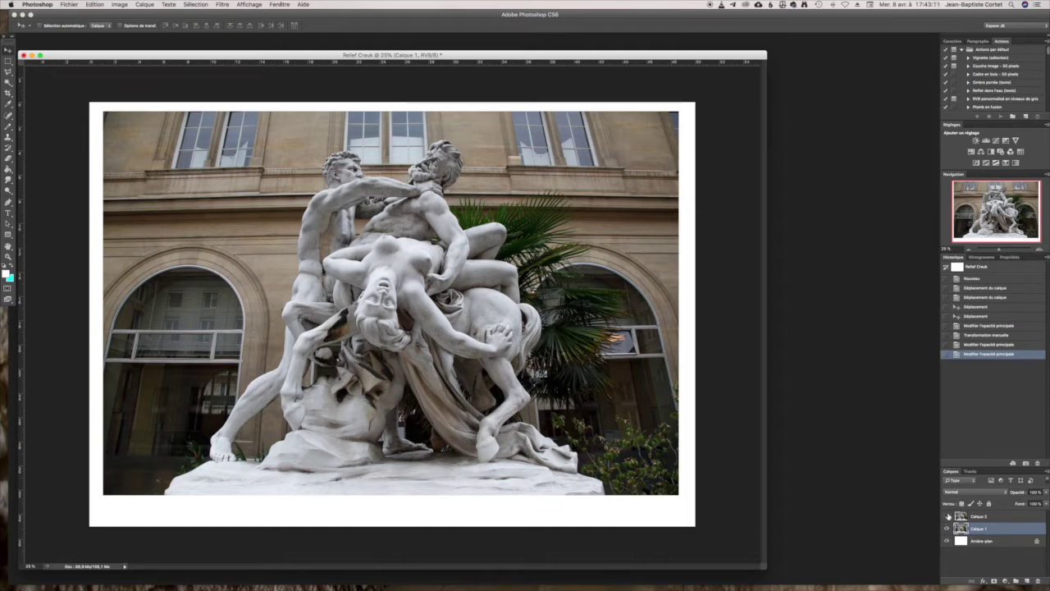
Show Calque 2 again and move Calque 1 above it in the layer stack.
left_click(947, 516)
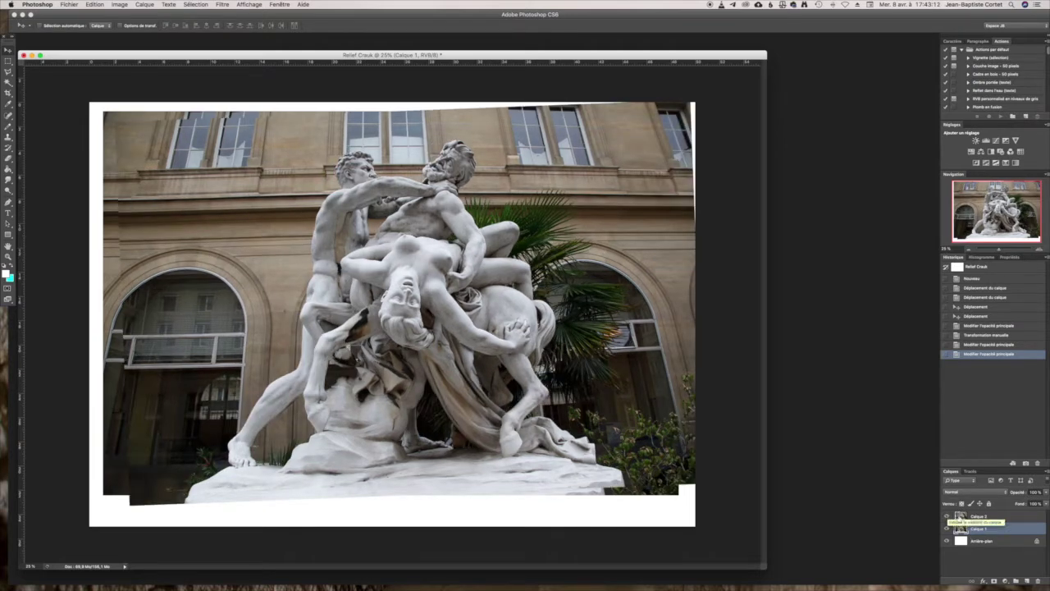
left_click(961, 517)
left_click_drag(961, 529, 962, 513)
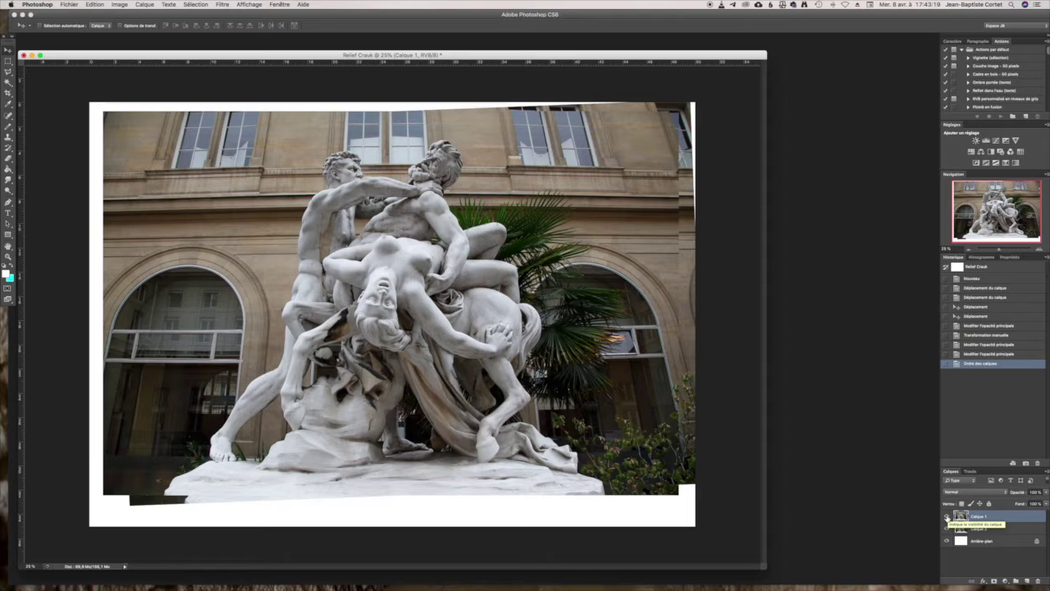
Toggle the visibility of Calque 1 repeatedly to compare its statue position with Calque 2 beneath.
left_click(948, 517)
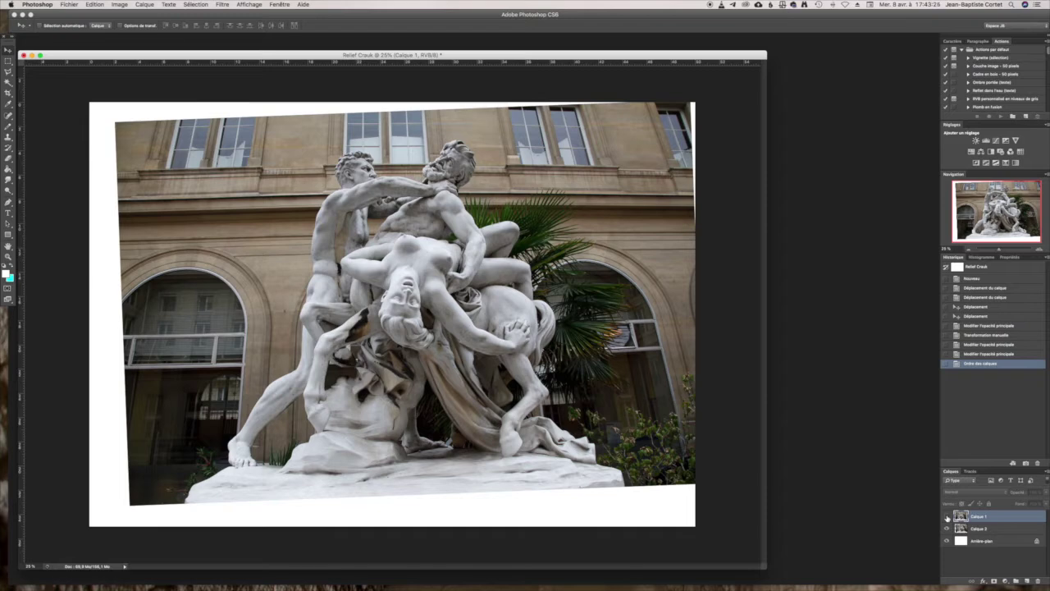
left_click(948, 517)
left_click(948, 517)
left_click(947, 517)
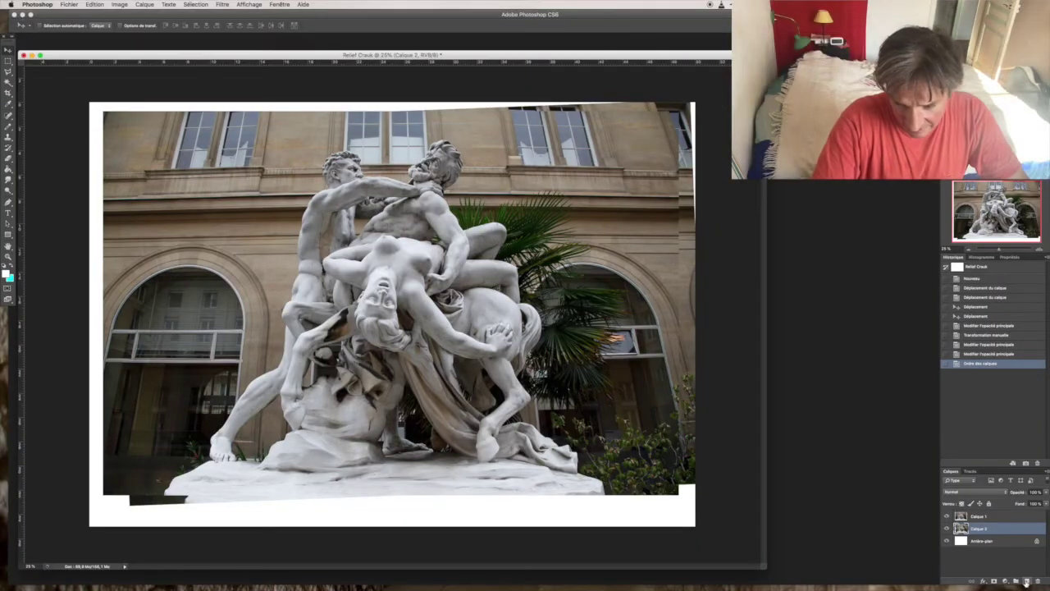
Create a new layer between Calque 1 and Calque 2 and fill it with cyan (RGB 0, 255, 255).
left_click(1026, 581)
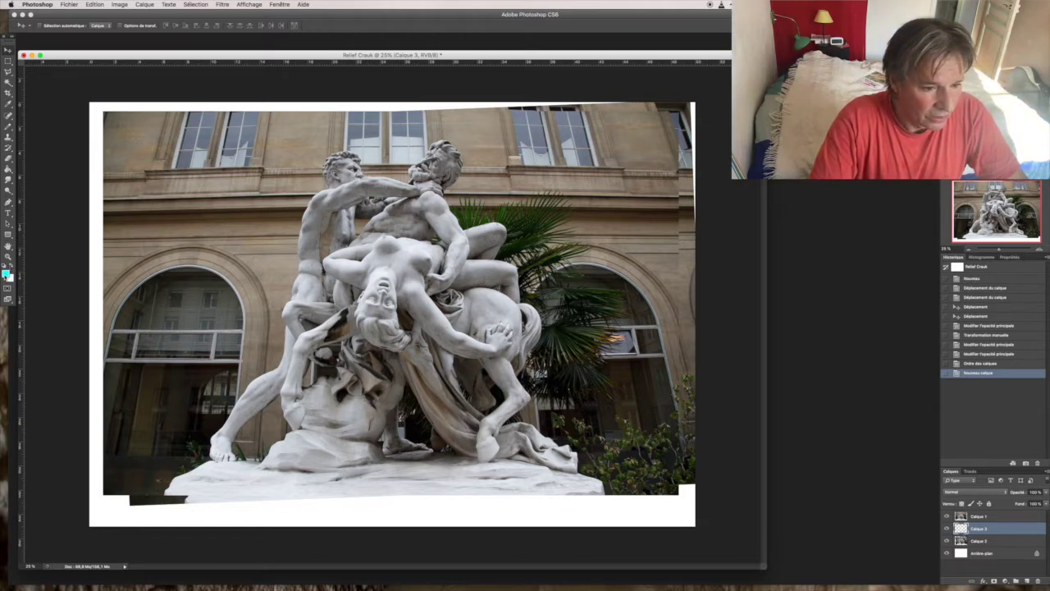
left_click(8, 273)
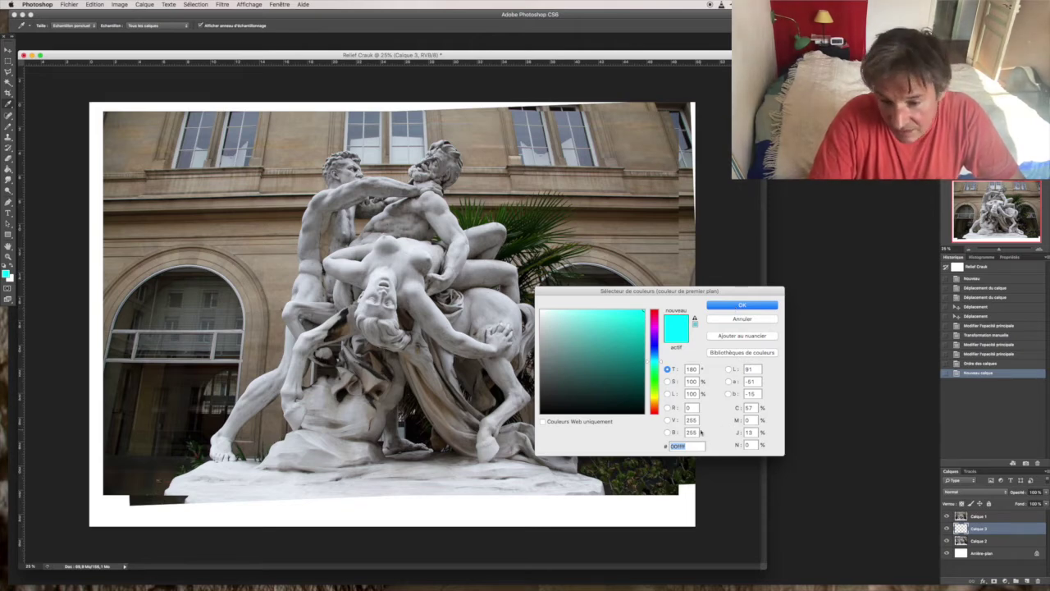
key("Return")
key("v")
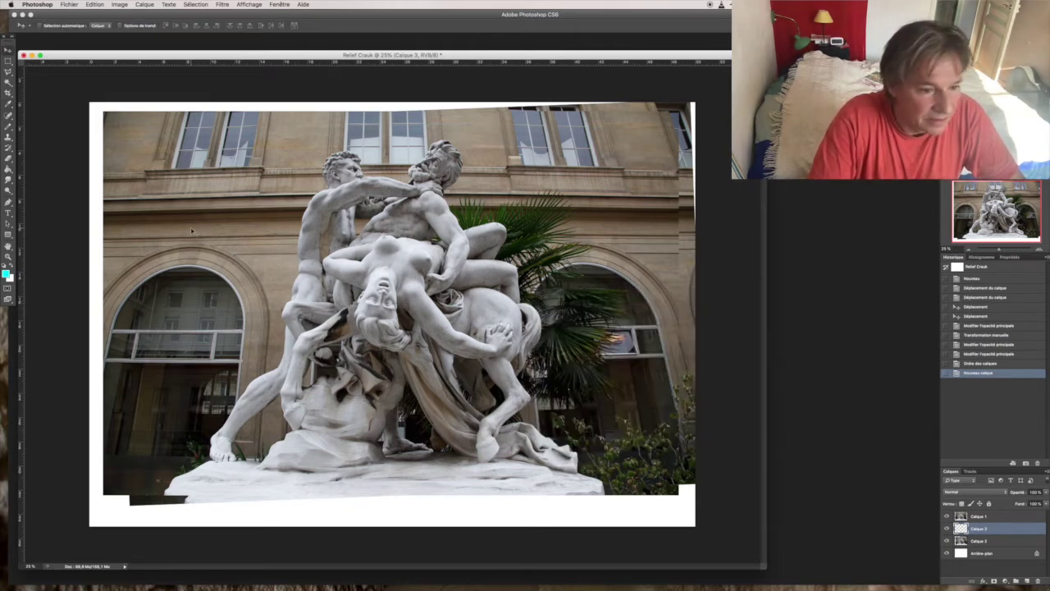
left_click(8, 171)
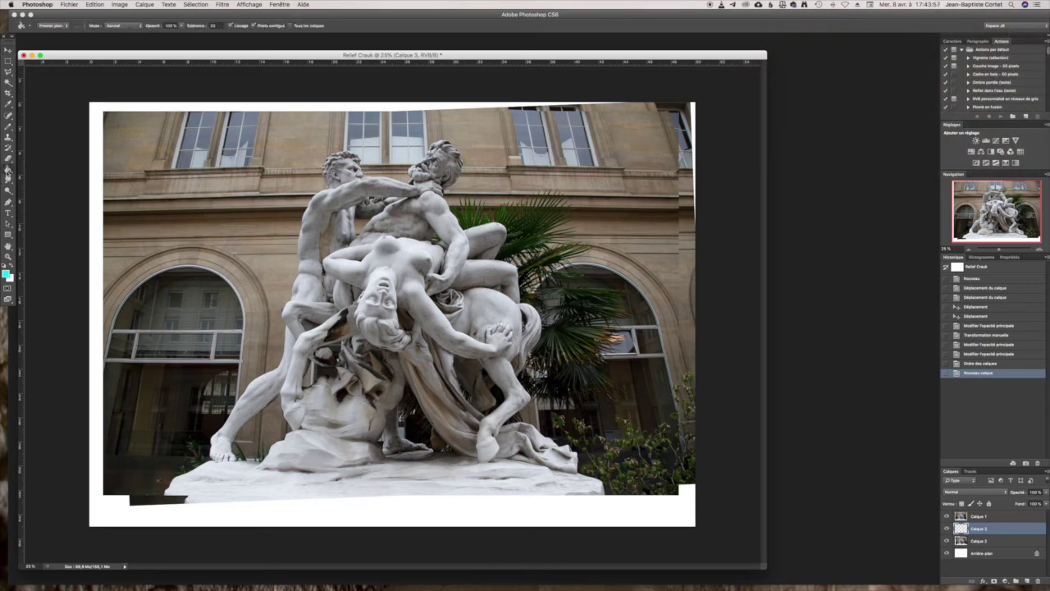
left_click(334, 264)
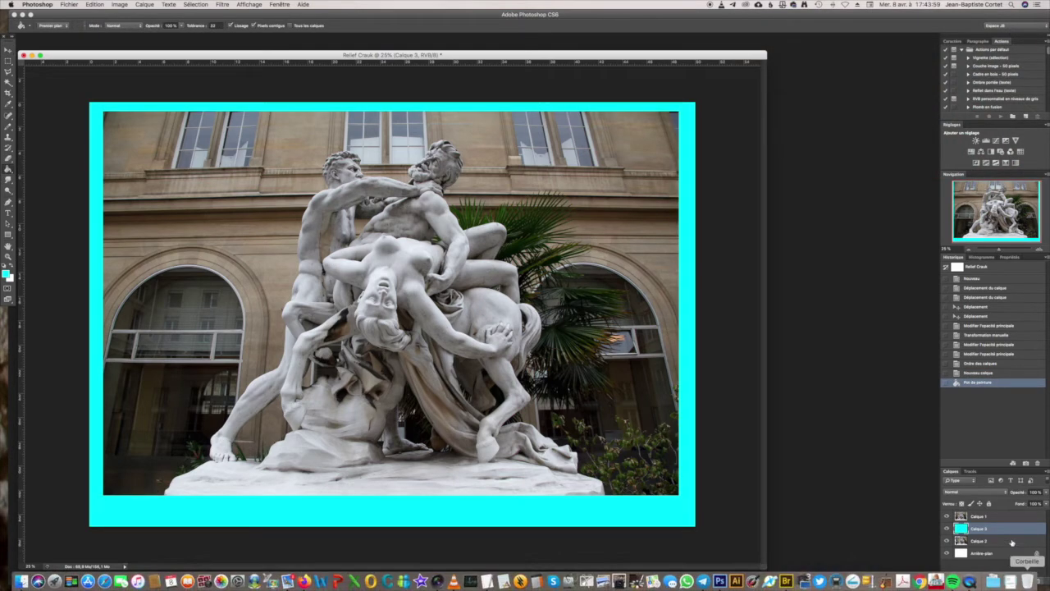
Duplicate the cyan layer and invert the copy's colour with the Négatif adjustment.
left_click_drag(961, 528, 1027, 581)
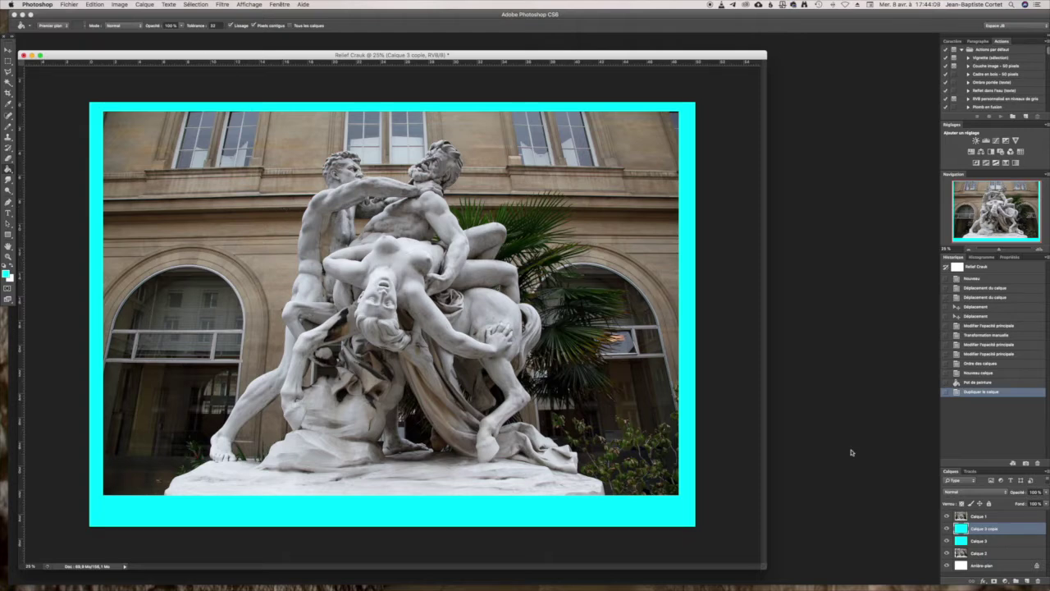
left_click(95, 4)
mouse_move(120, 5)
mouse_move(164, 29)
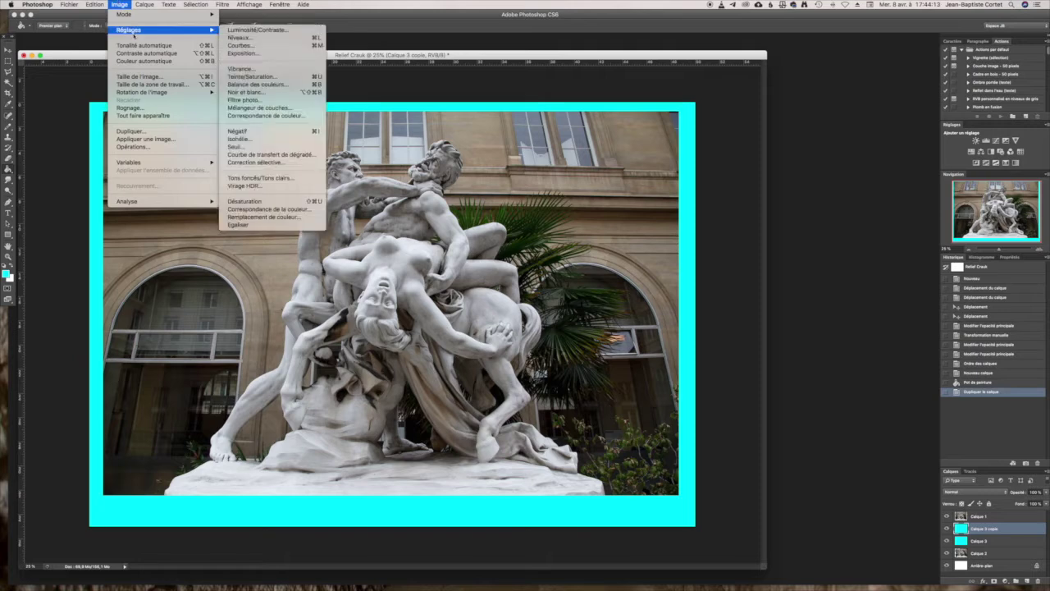
left_click(254, 132)
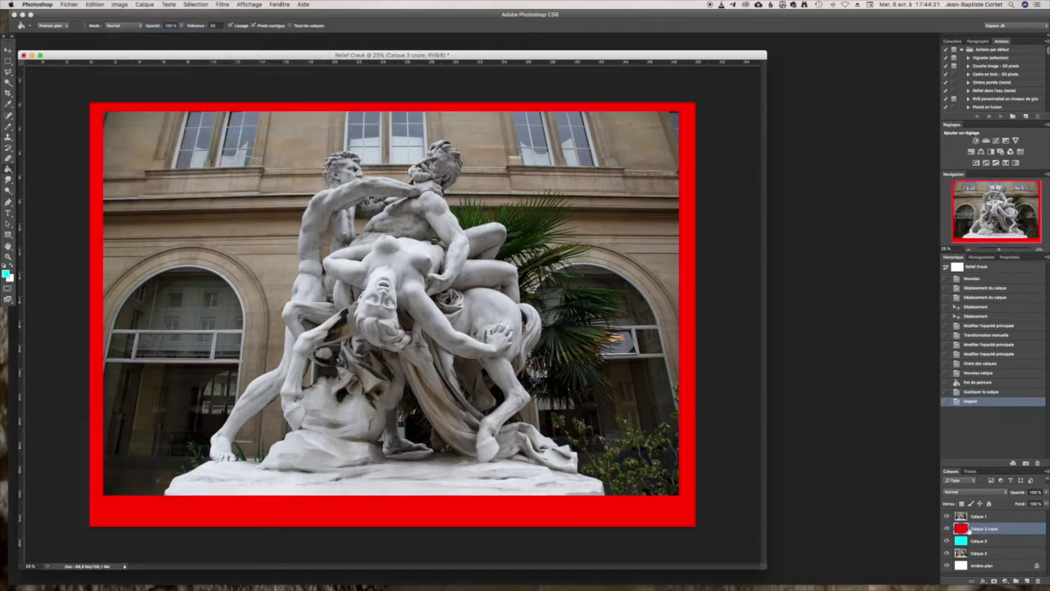
Move the red layer above Calque 1 and set its blending mode to Superposition.
left_click_drag(967, 530, 967, 517)
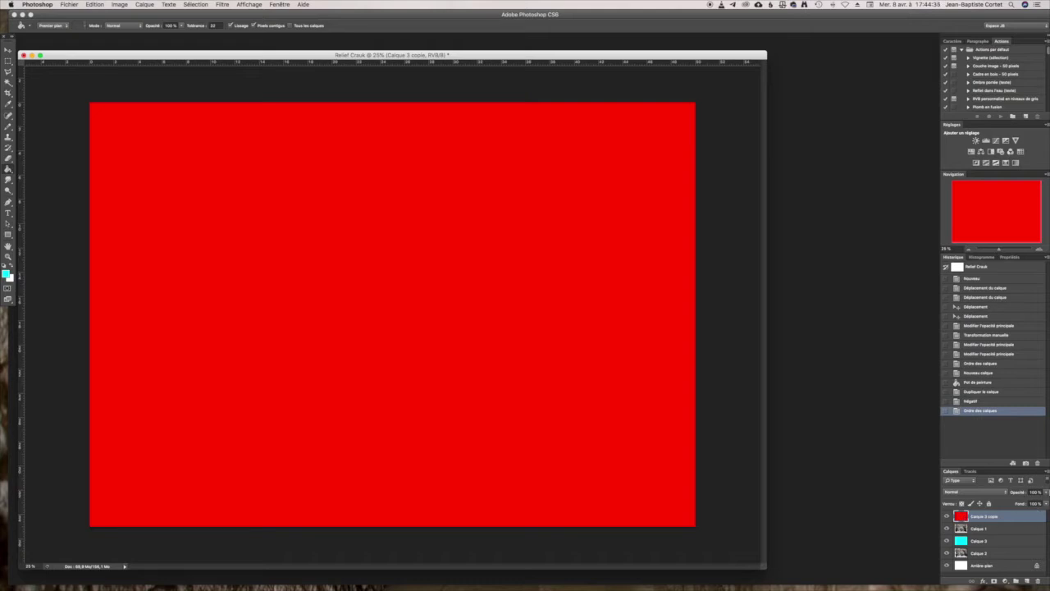
left_click(1047, 472)
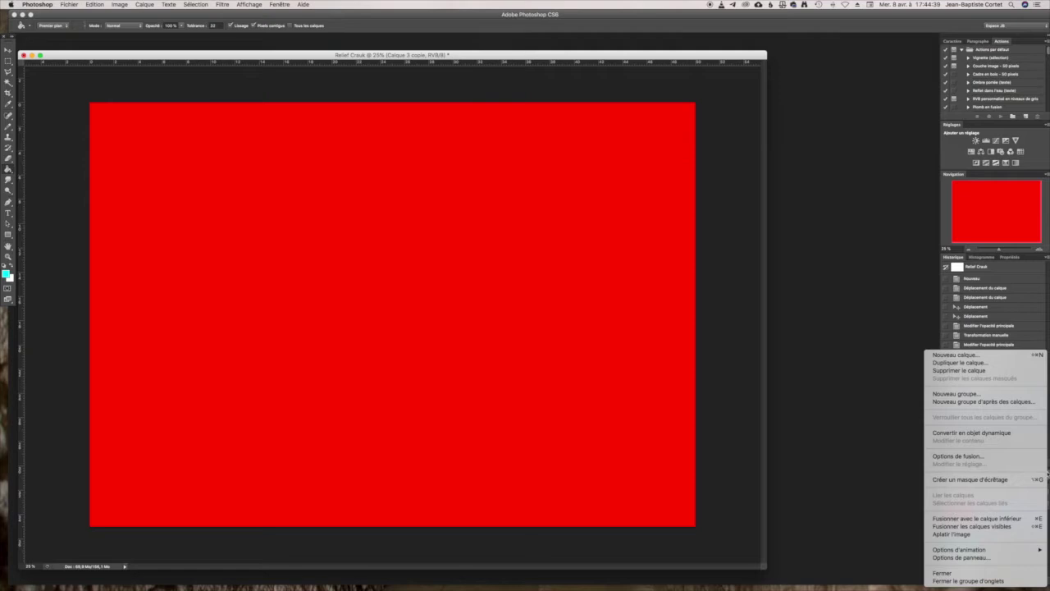
left_click(959, 456)
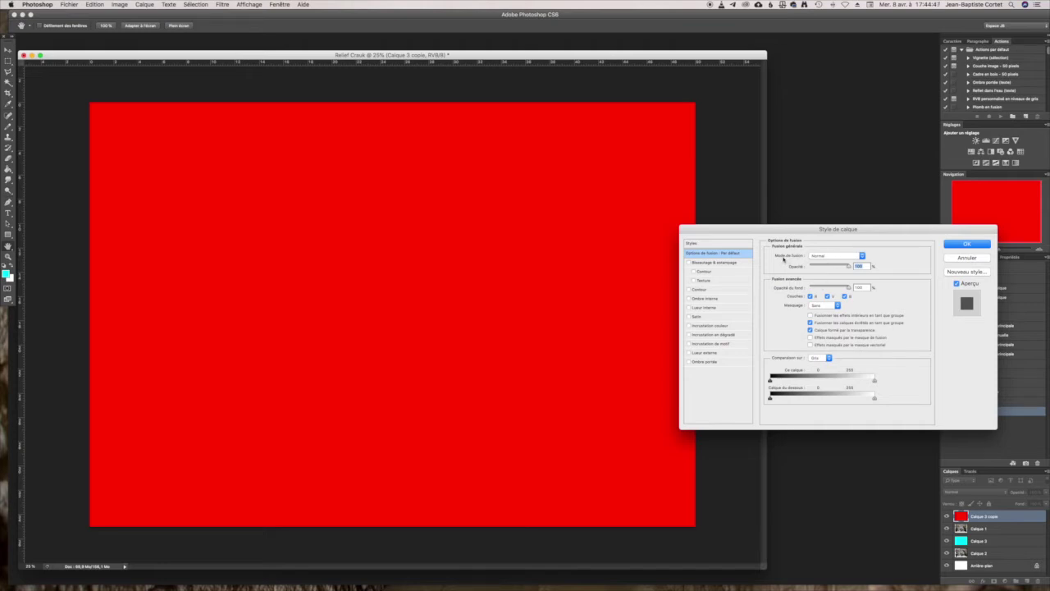
left_click(844, 256)
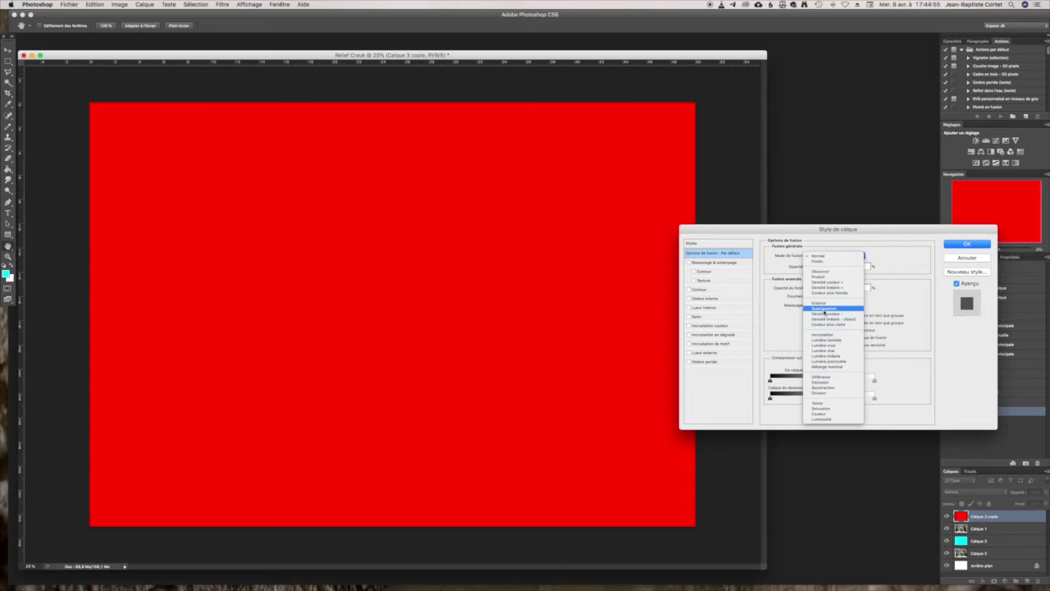
left_click(824, 309)
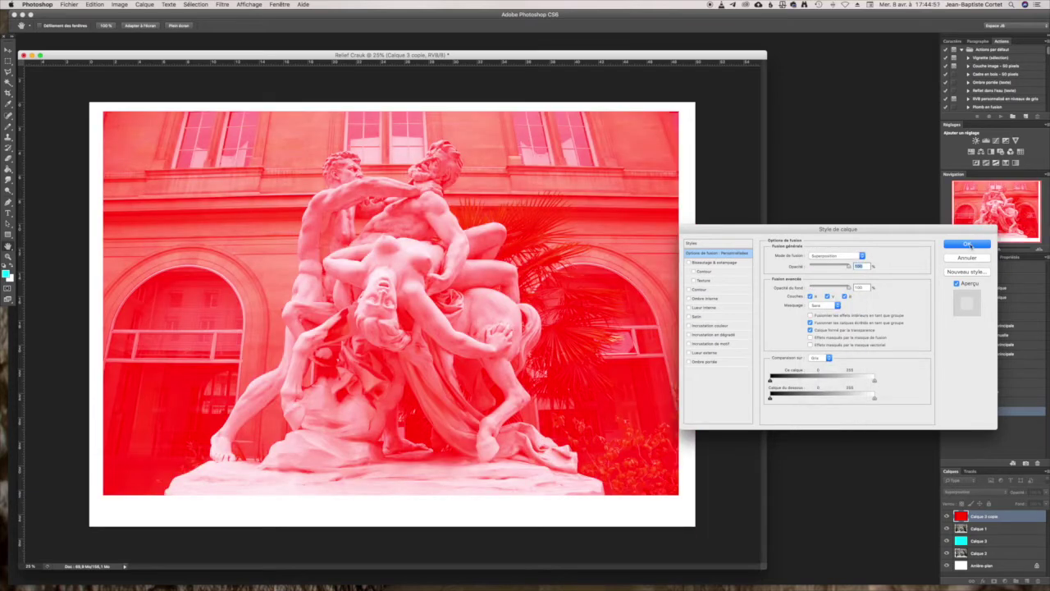
key("Return")
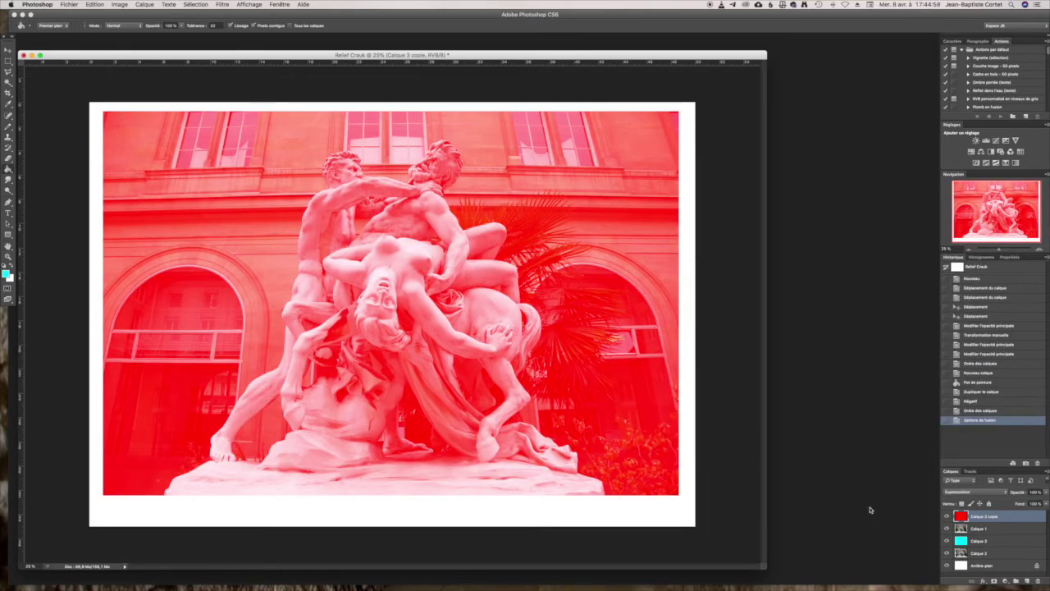
Merge the red layer down into Calque 1 and set the merged layer's blending mode to Produit.
left_click(1046, 470)
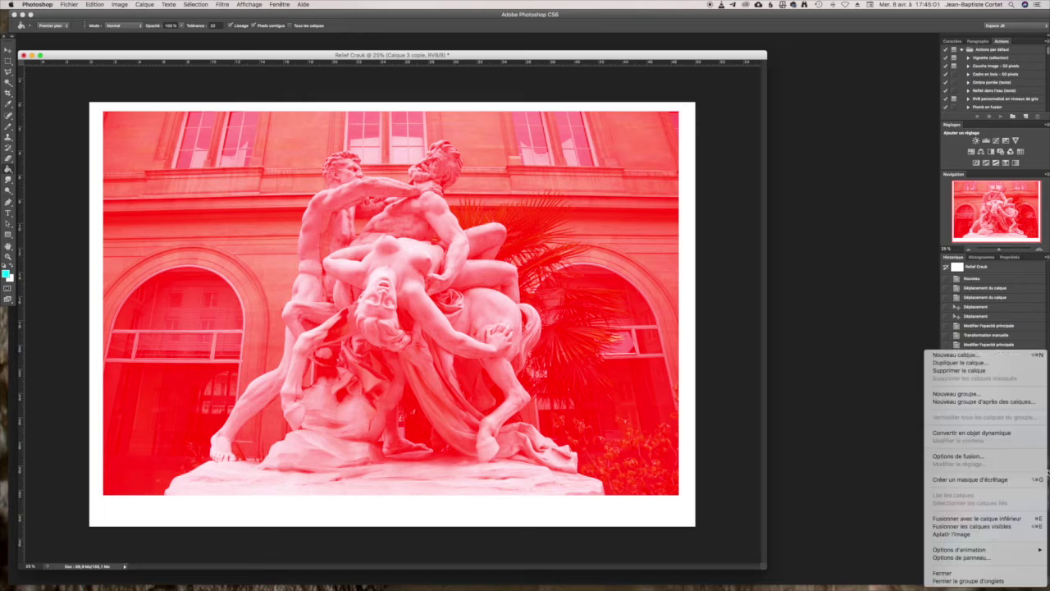
left_click(981, 519)
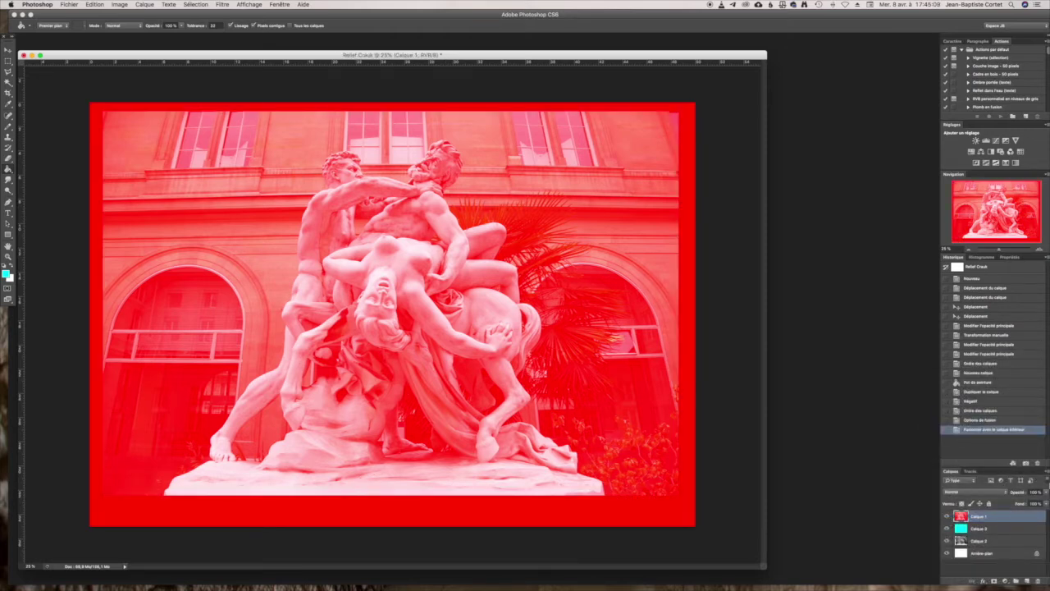
left_click(1045, 474)
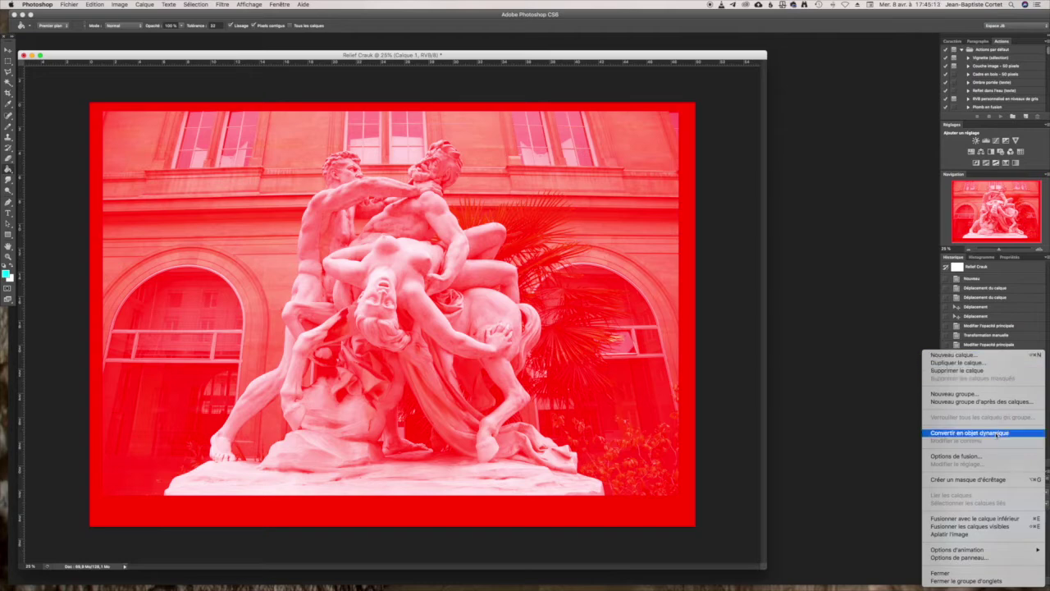
left_click(958, 456)
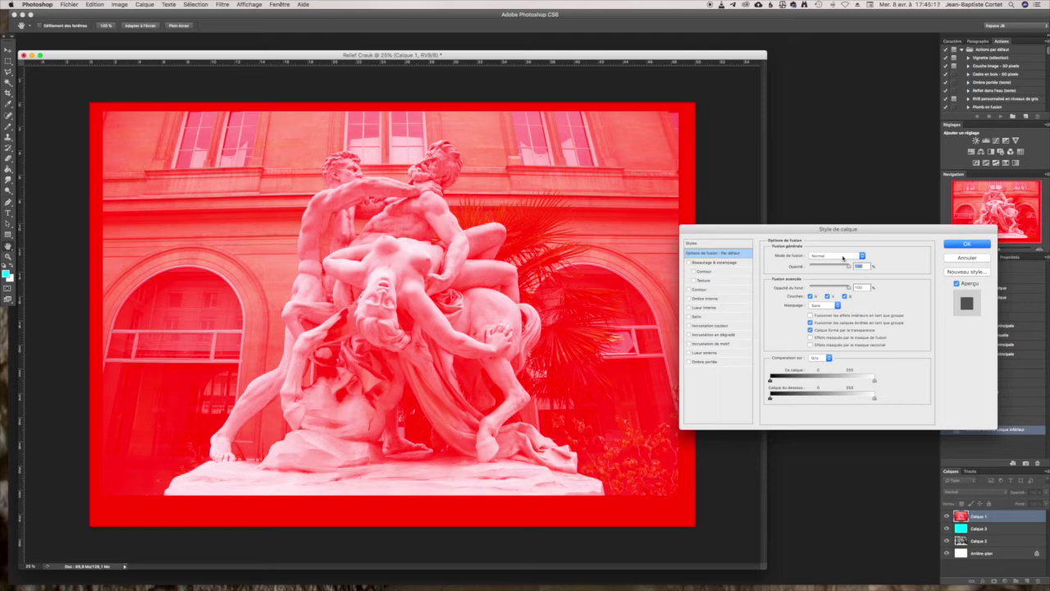
left_click(843, 257)
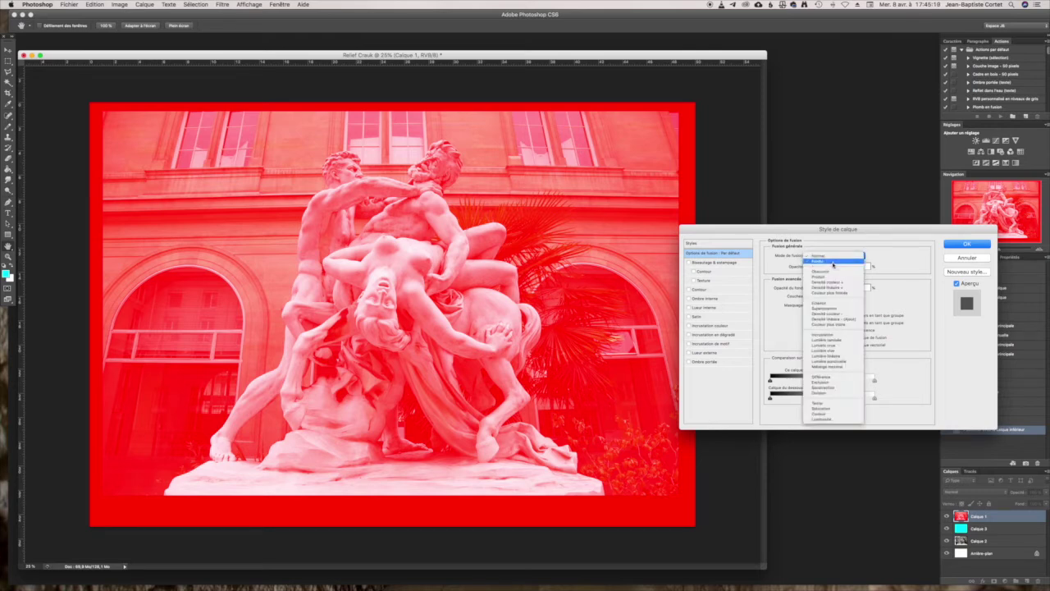
left_click(831, 278)
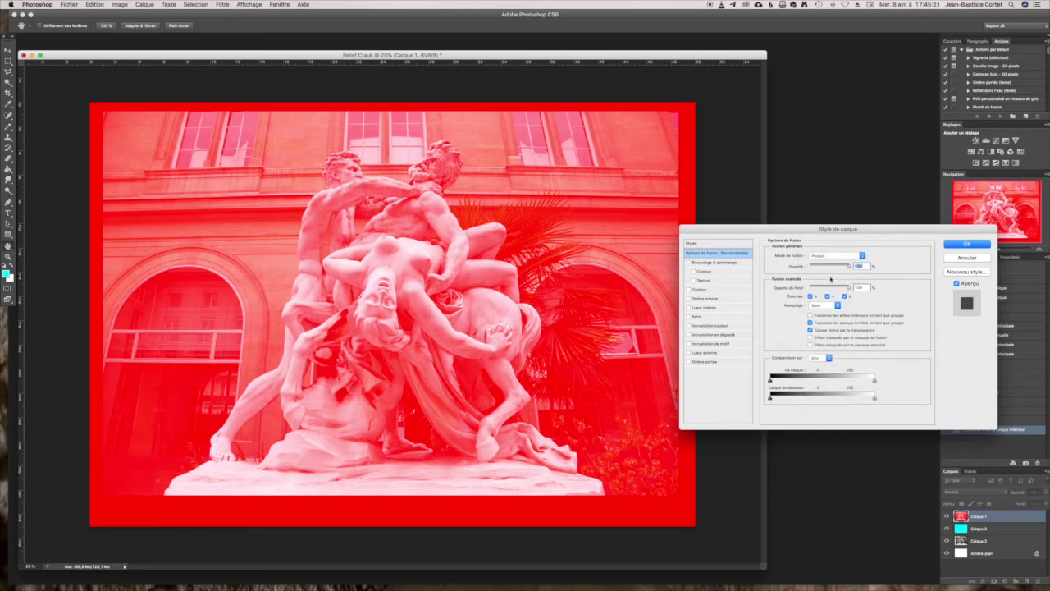
left_click(968, 244)
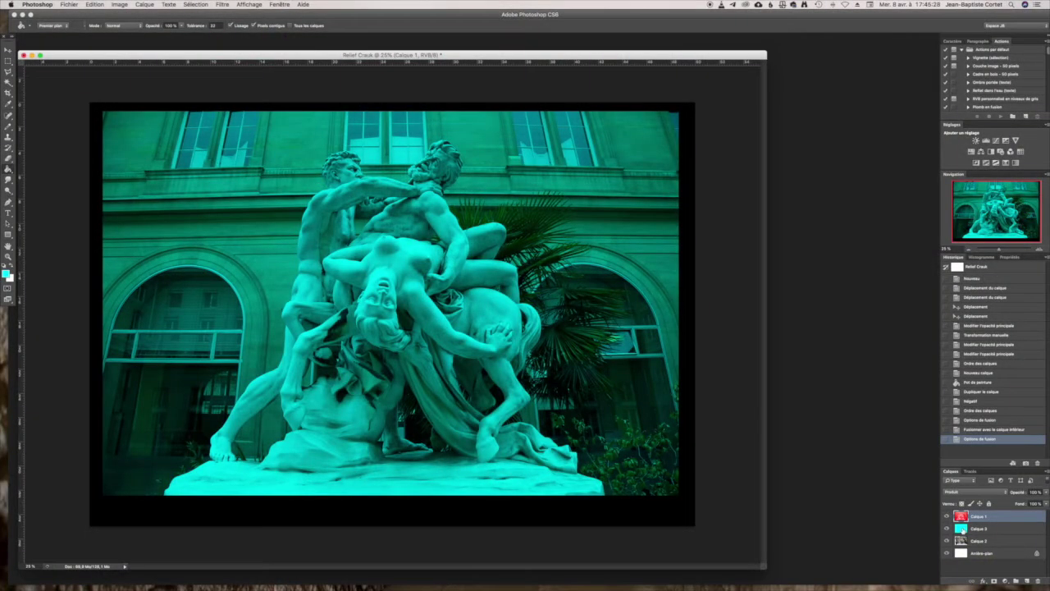
Set the cyan Calque 3 layer's blending mode to Superposition and merge it down into Calque 2.
left_click(964, 529)
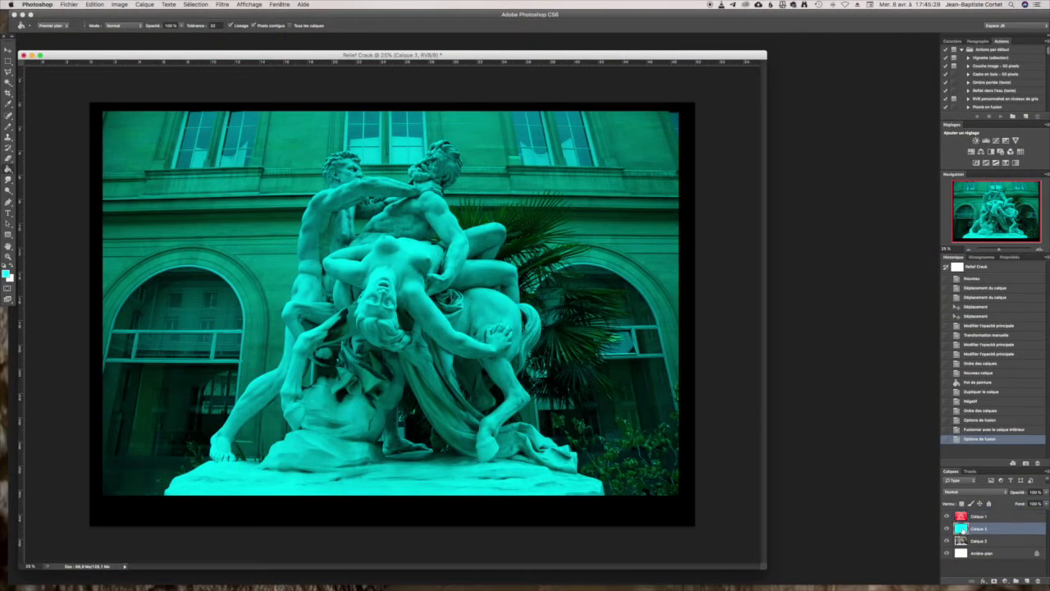
left_click(1047, 474)
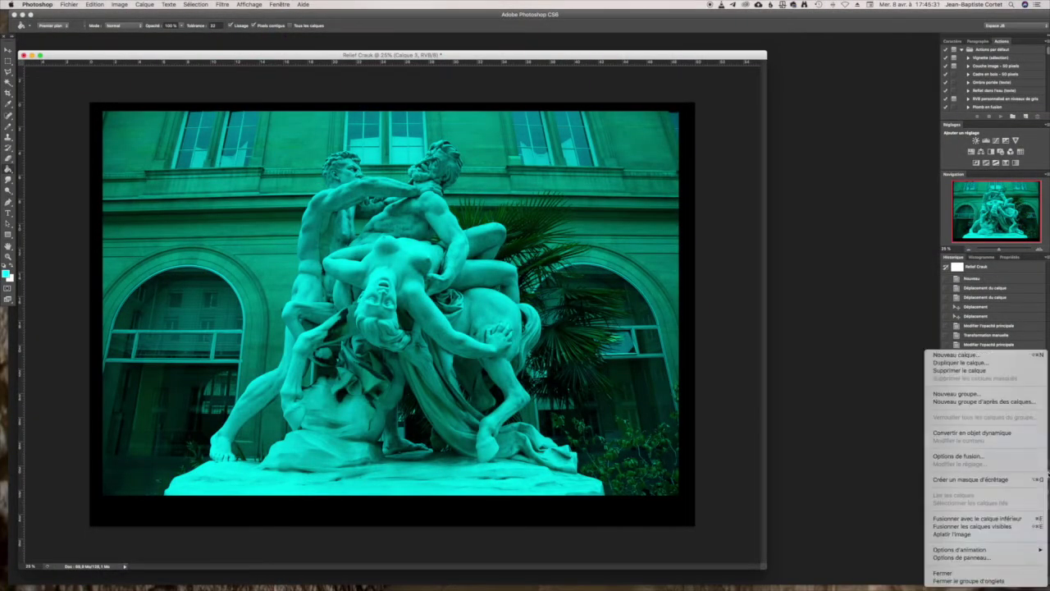
left_click(984, 457)
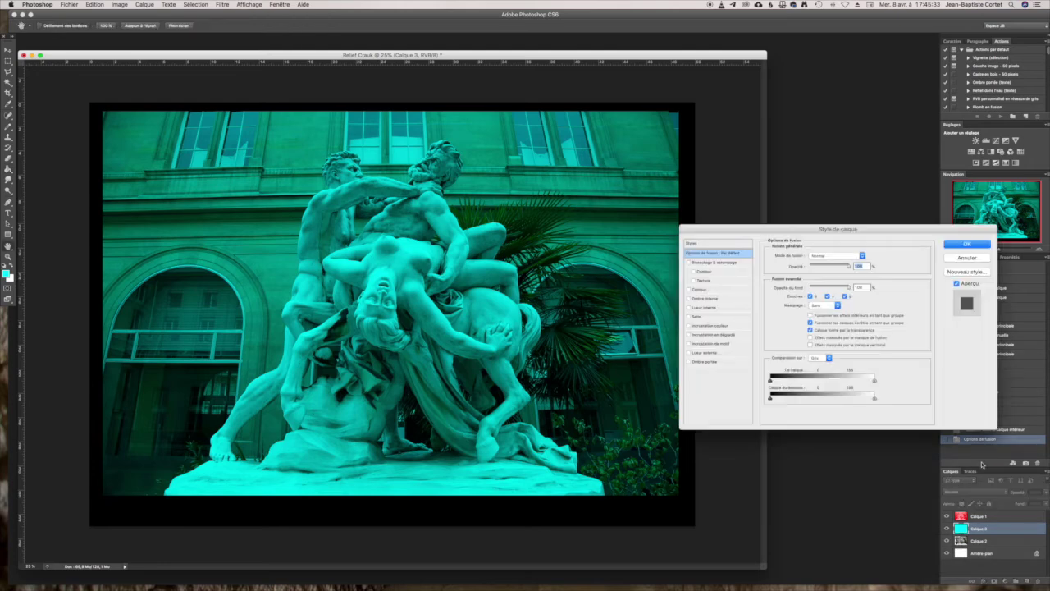
left_click(837, 258)
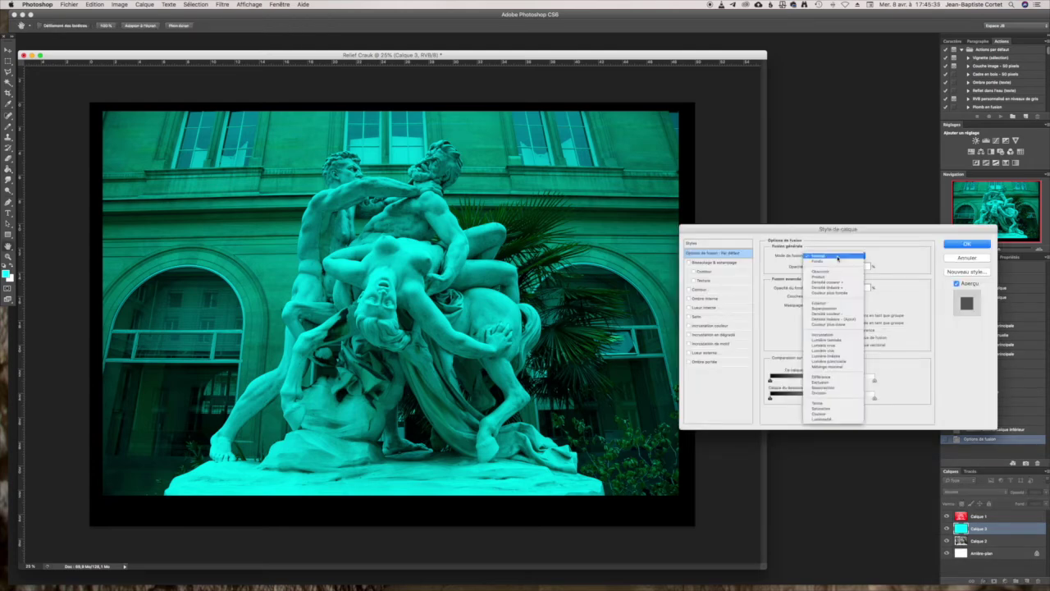
left_click(821, 308)
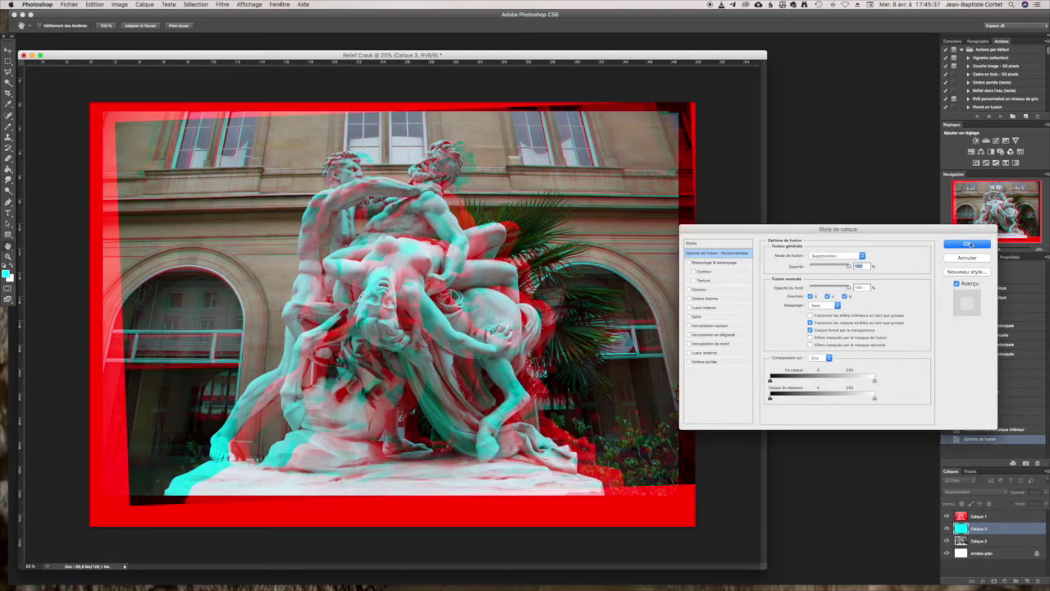
key("Return")
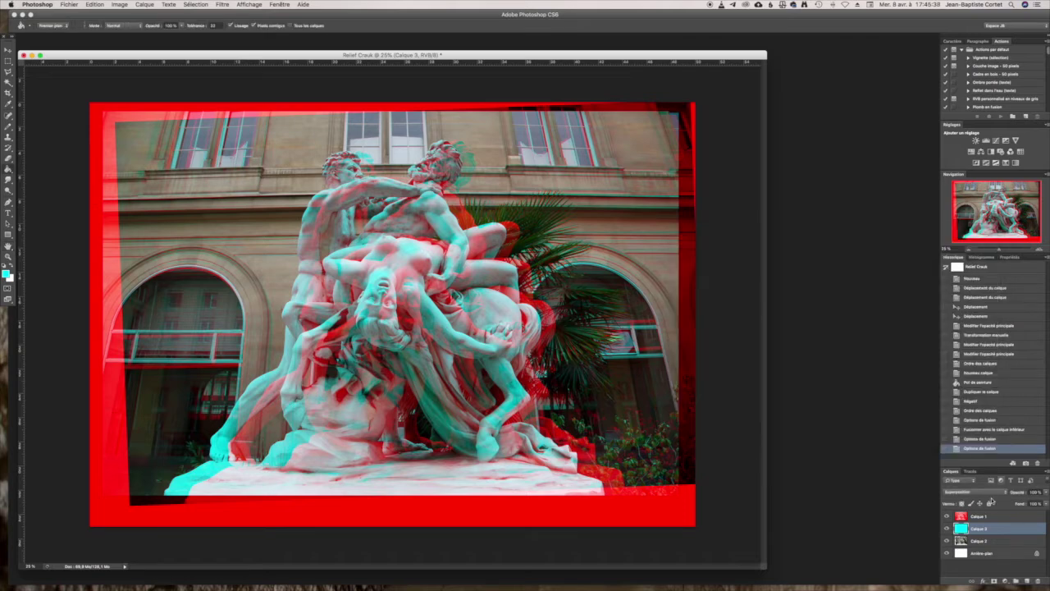
left_click(1047, 472)
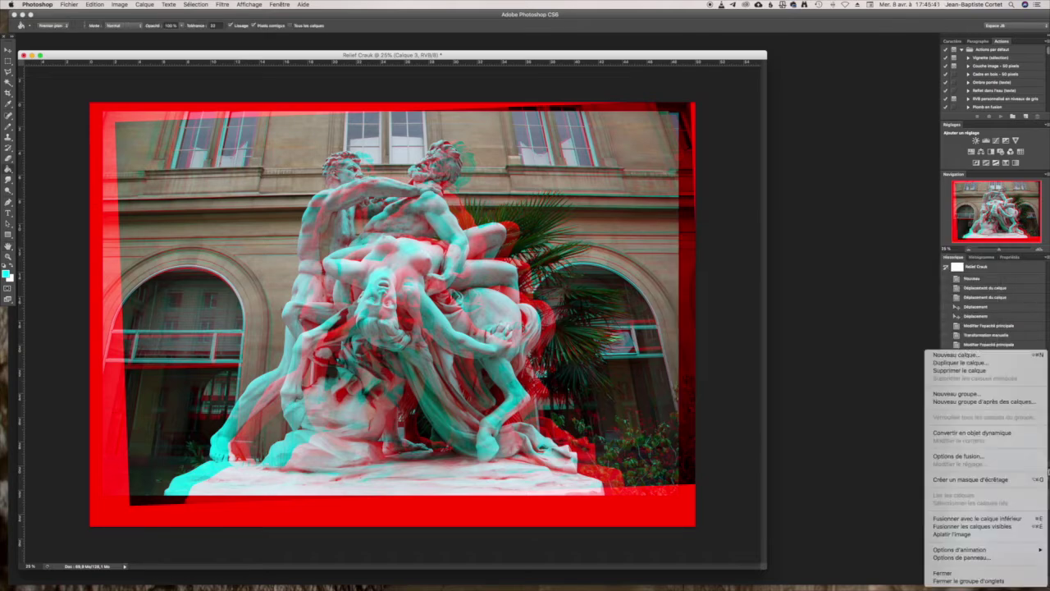
left_click(978, 519)
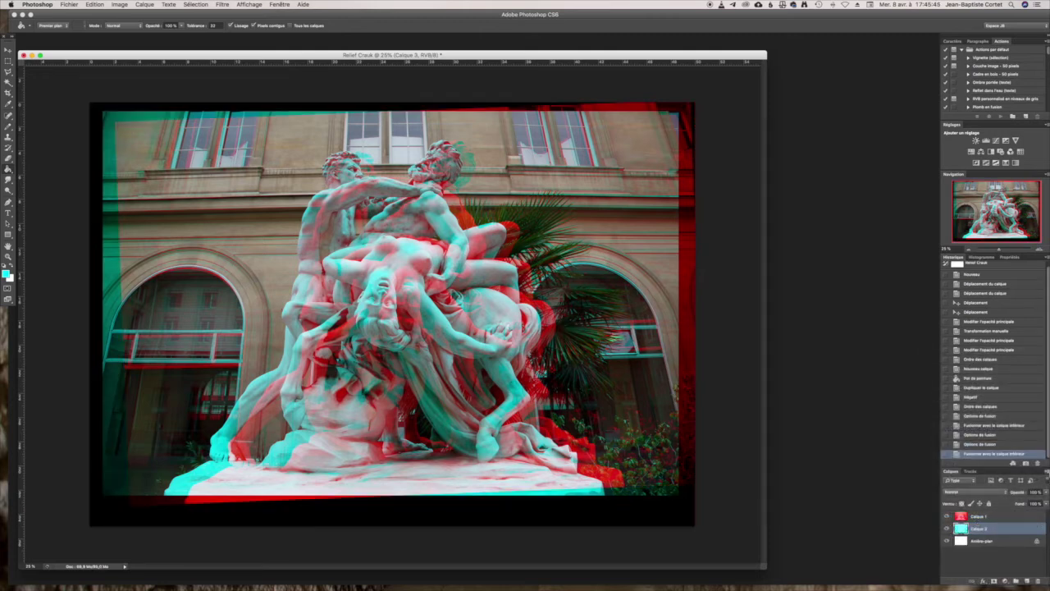
Set the blending mode of the cyan Calque 2 layer to Produit in its blending options.
left_click(1046, 472)
left_click(958, 456)
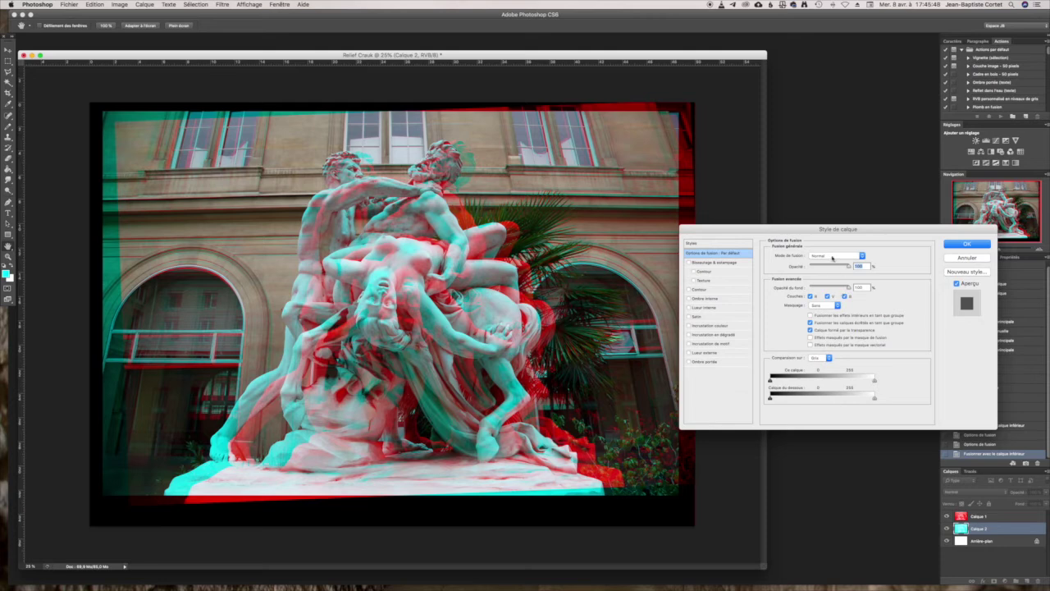
left_click(833, 257)
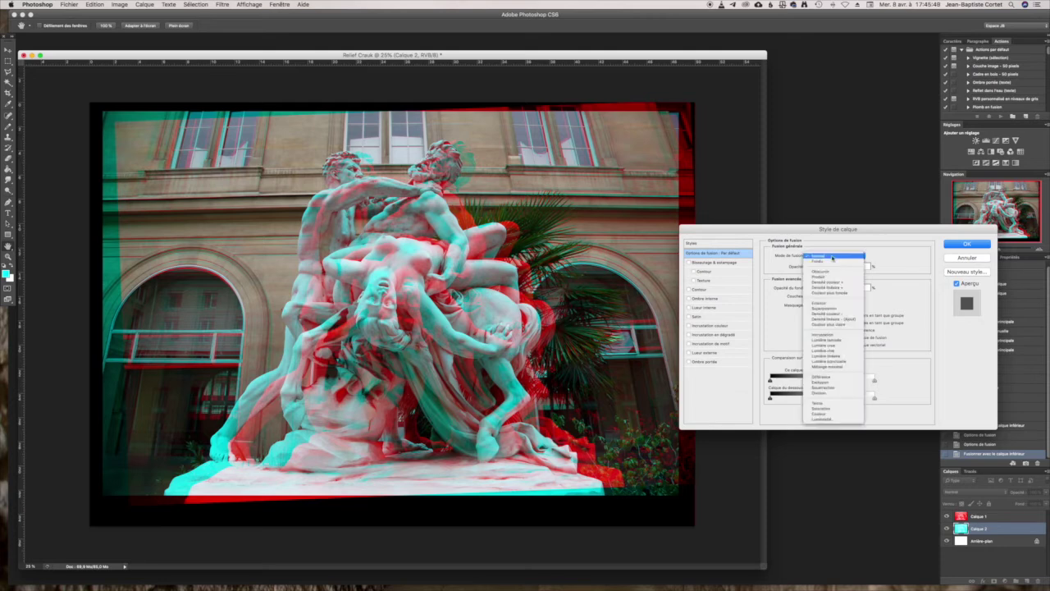
left_click(829, 278)
left_click(968, 245)
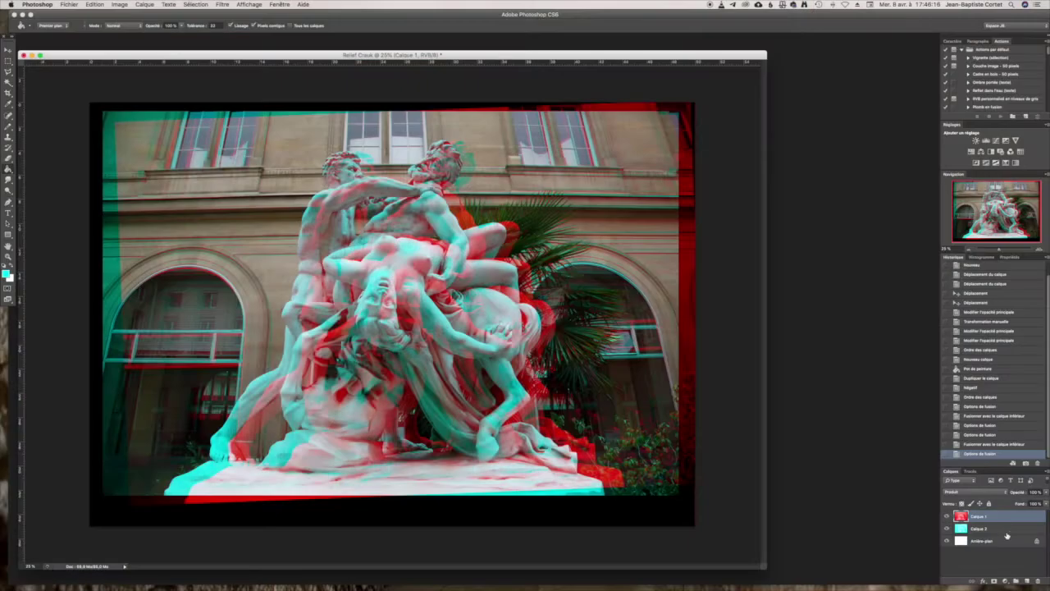
Create two new empty layers above Calque 1 and add a layer mask to the topmost one.
left_click(1027, 581)
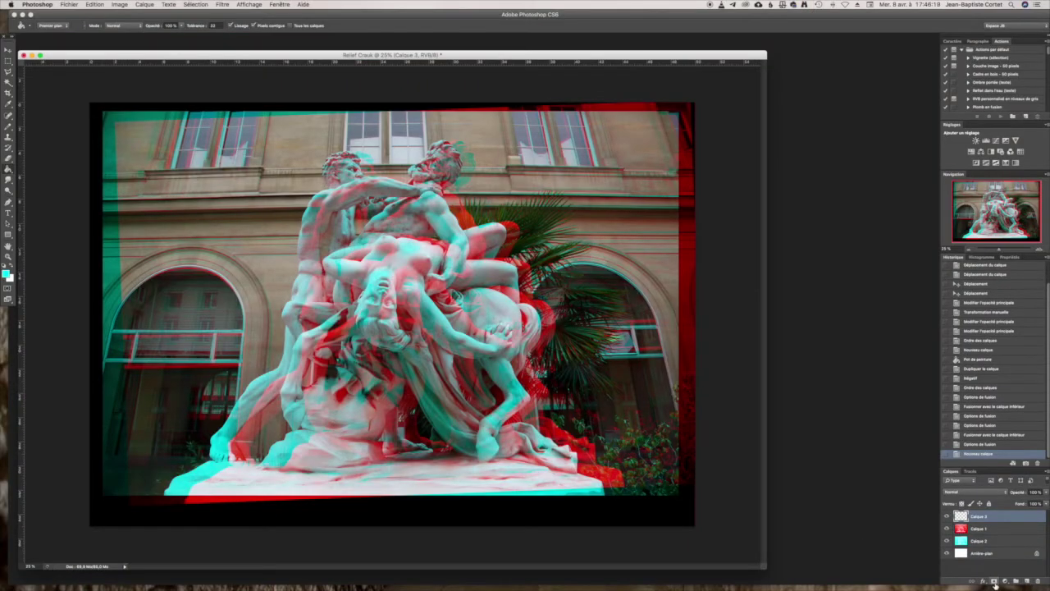
left_click(997, 574)
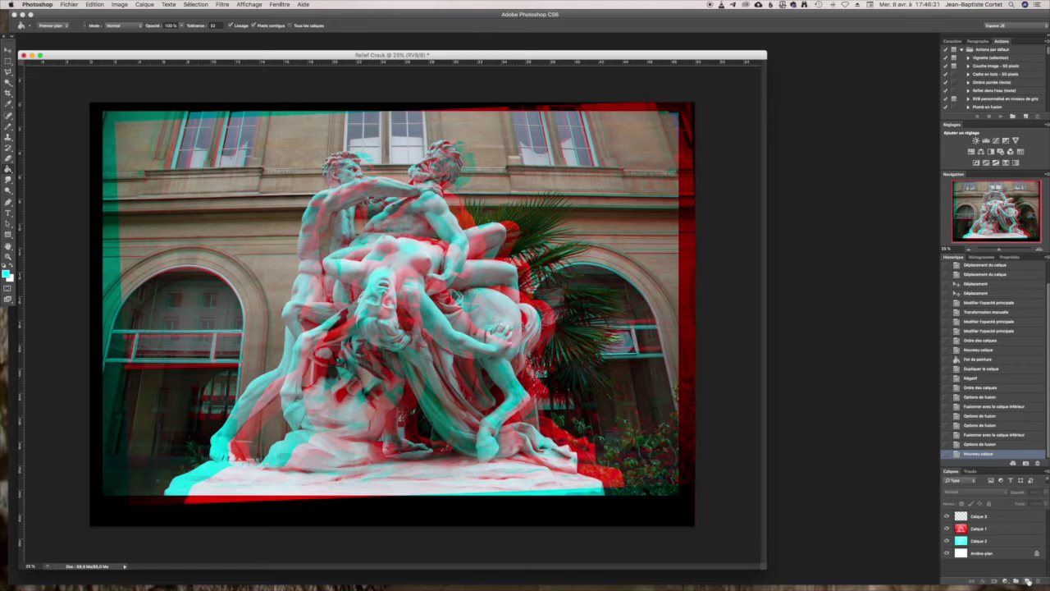
left_click(1027, 581)
left_click(994, 581)
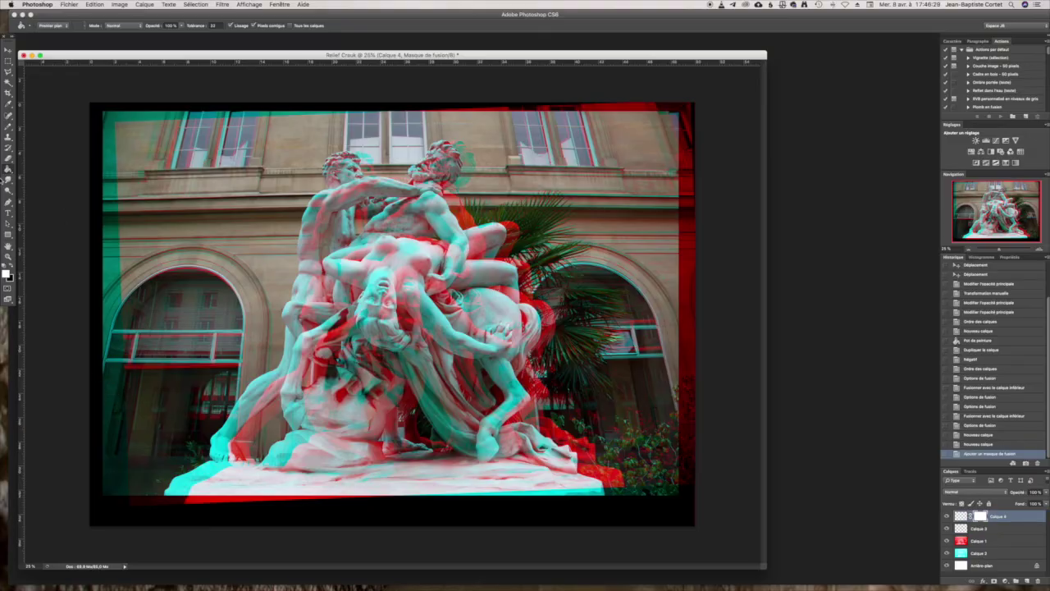
Select a rectangle around the statue inside the misaligned photo borders and fine-tune its edges by transforming the selection.
left_click(7, 61)
left_click_drag(128, 121, 677, 486)
right_click(620, 355)
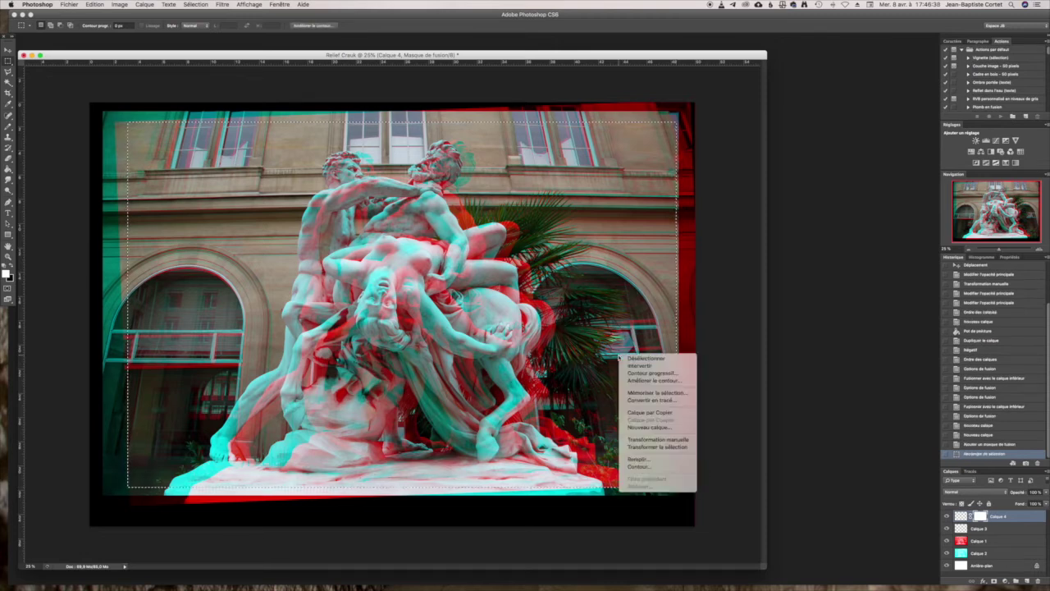
left_click(686, 440)
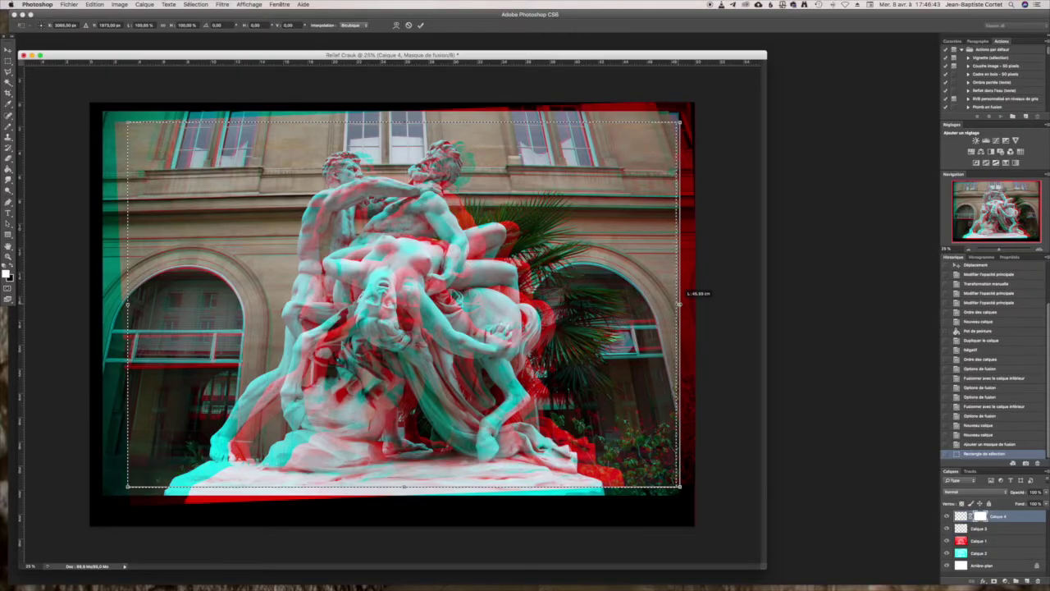
left_click_drag(680, 304, 677, 304)
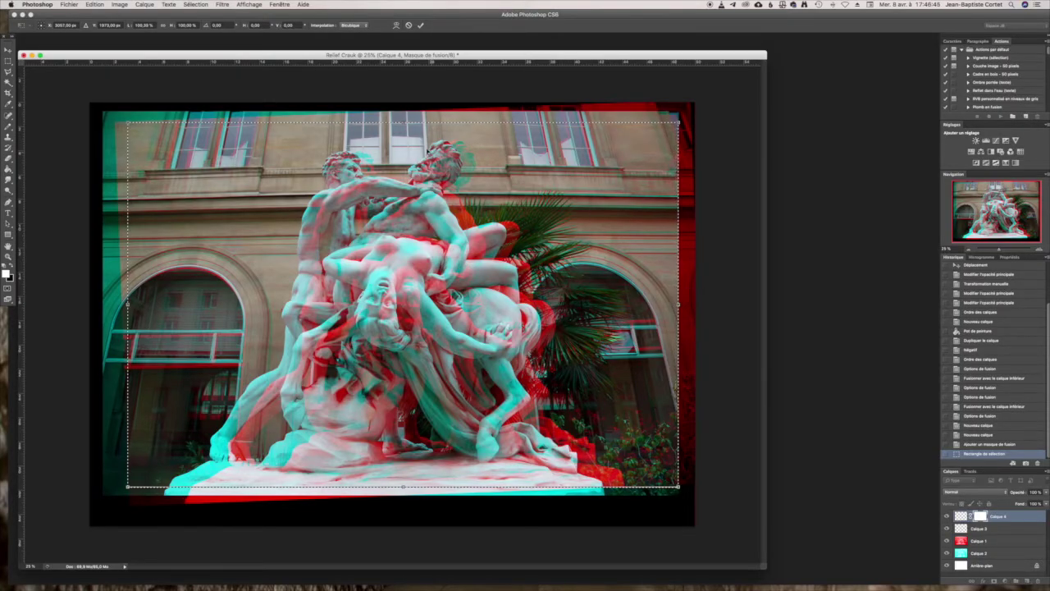
left_click_drag(408, 120, 407, 120)
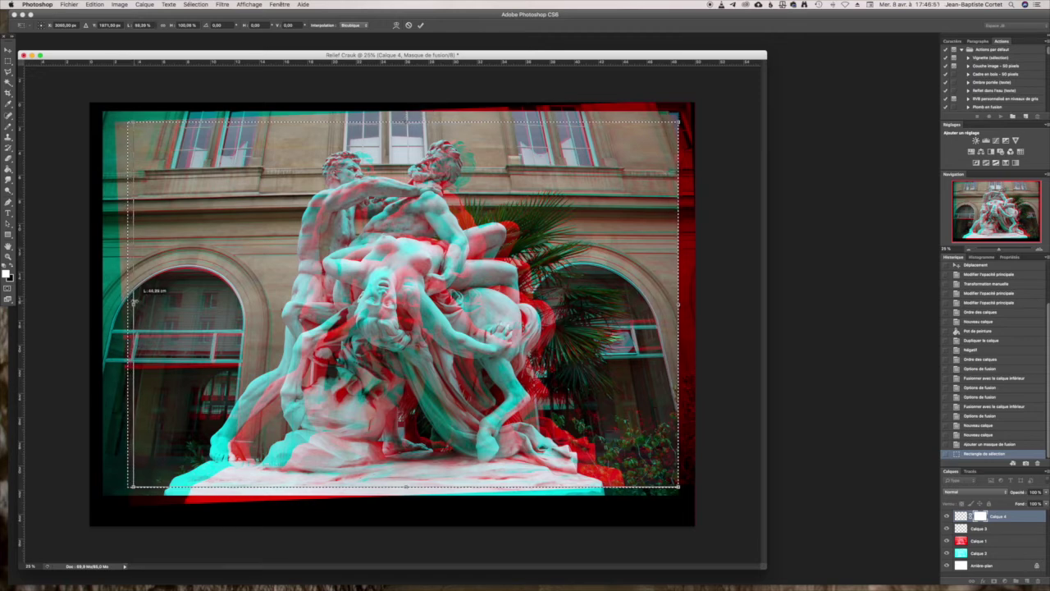
left_click_drag(128, 303, 126, 302)
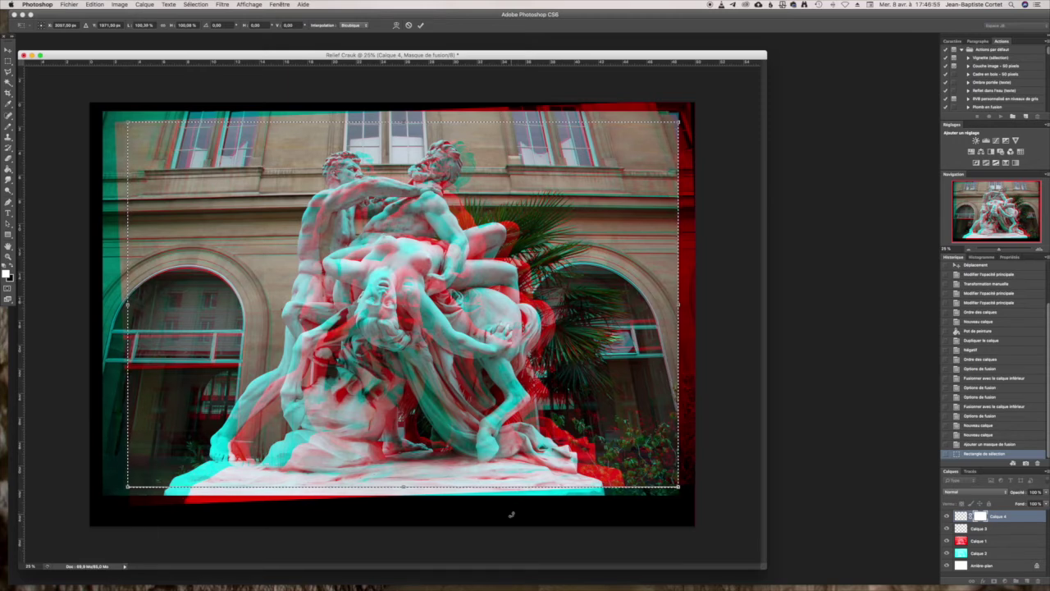
key("Return")
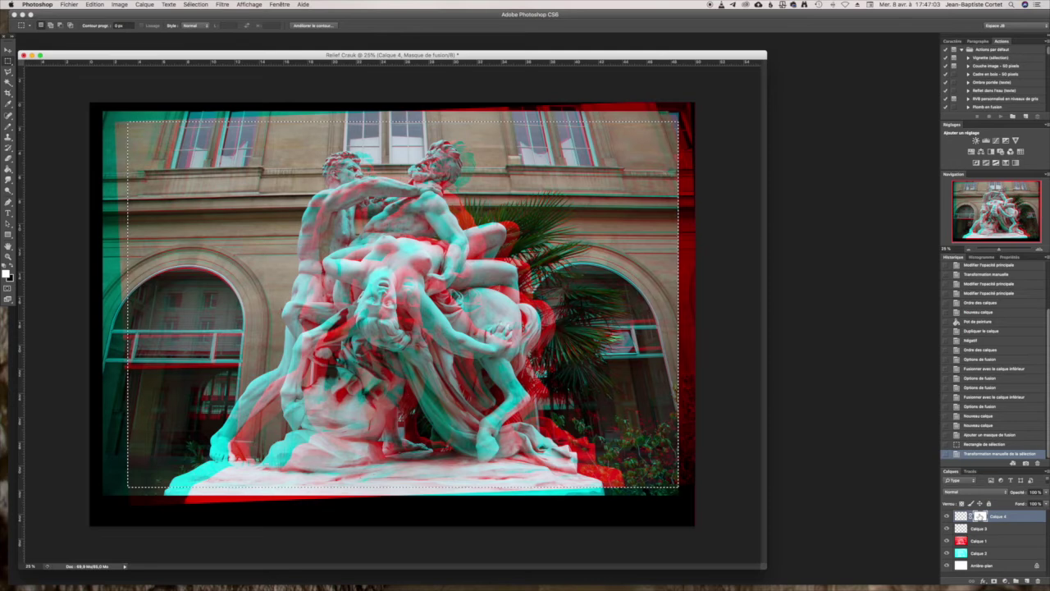
Clear the selected area in Calque 4's mask to black, deselect, and fill the layer itself with white as a frame.
key("Delete")
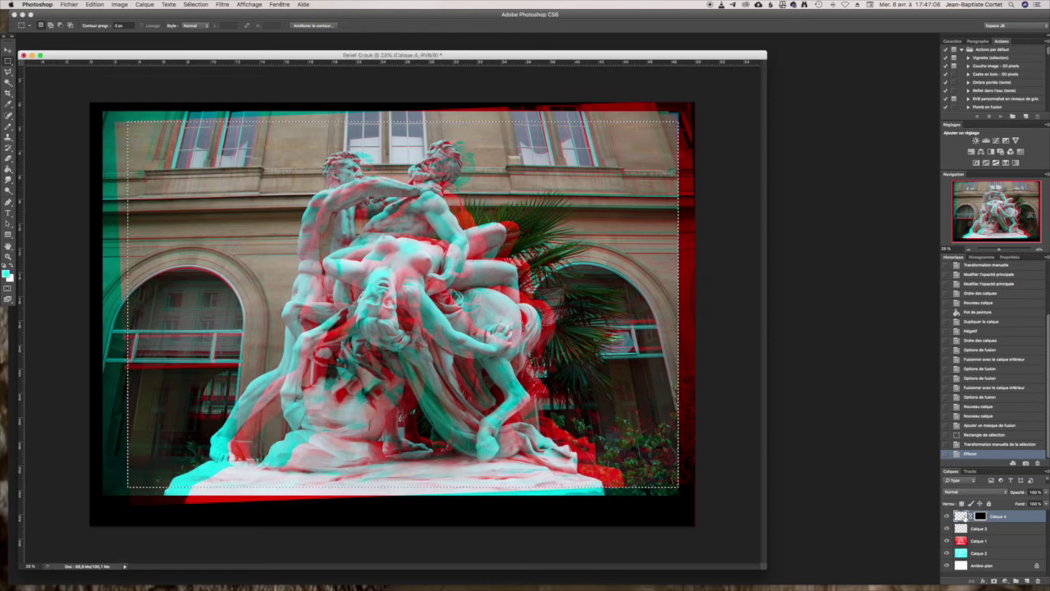
left_click(962, 515)
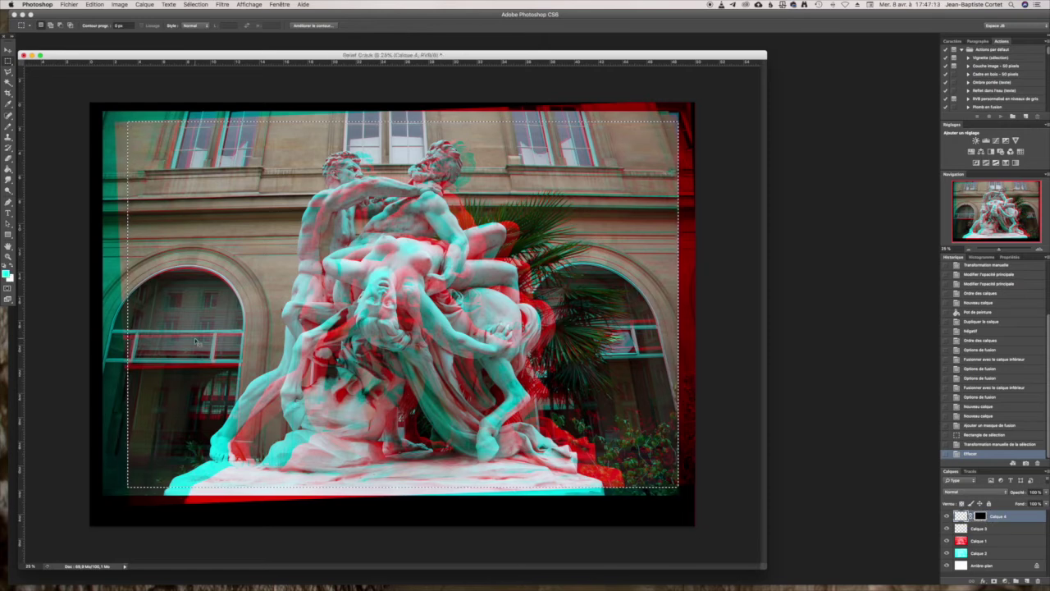
key("super+d")
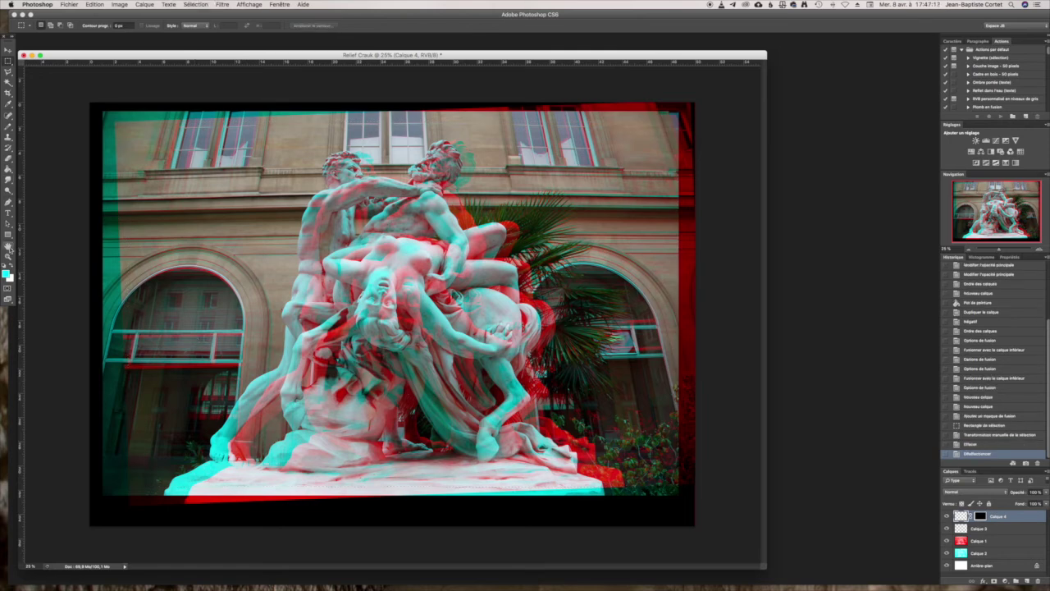
left_click(8, 170)
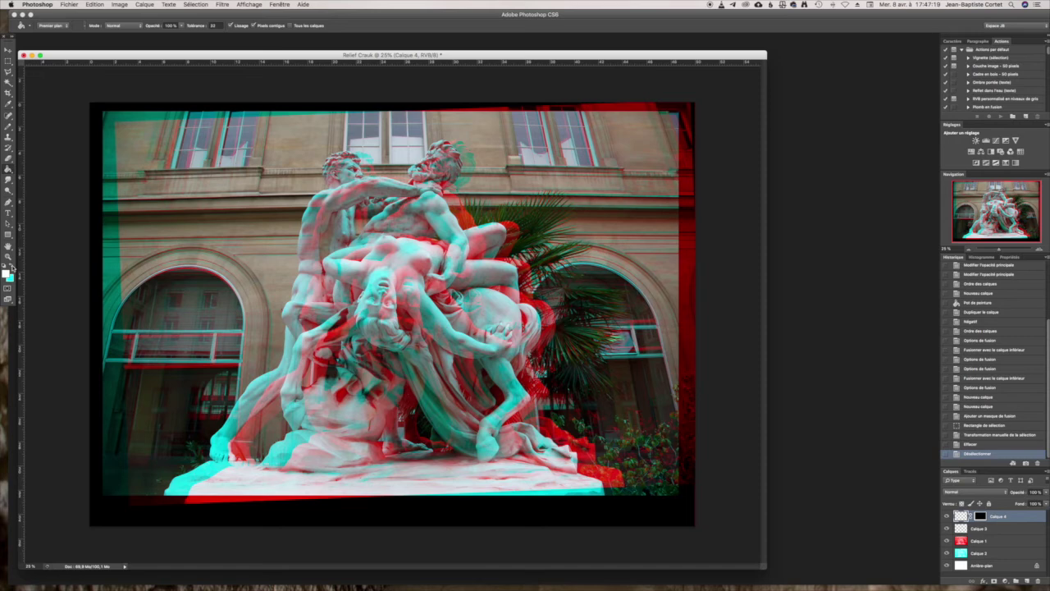
left_click(298, 229)
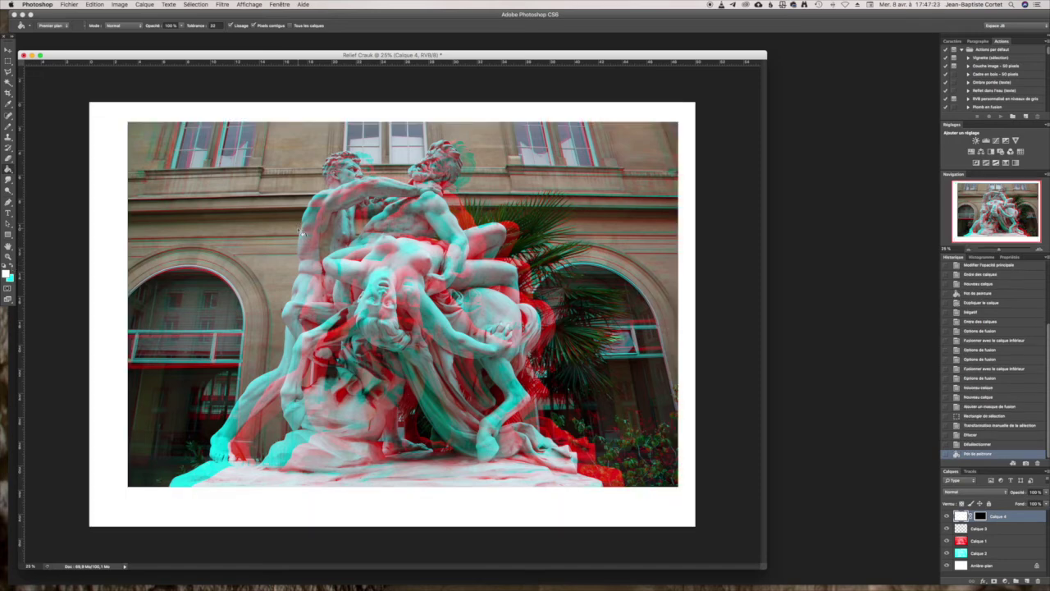
Save the document on the Bureau in Photoshop format as Relief Crauk 2.psd, with maximised compatibility.
key("super+shift+s")
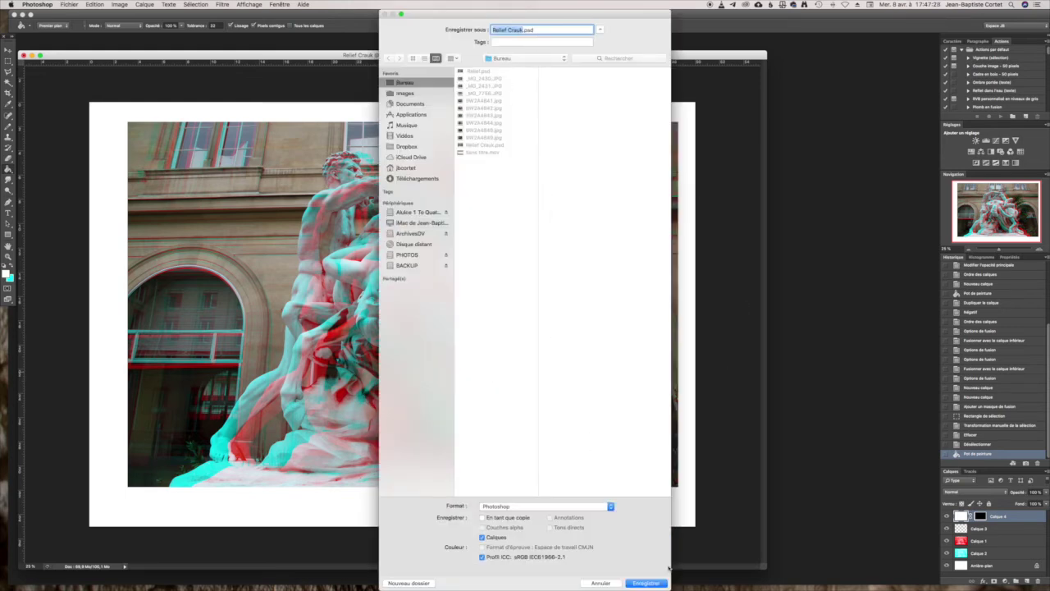
left_click(648, 582)
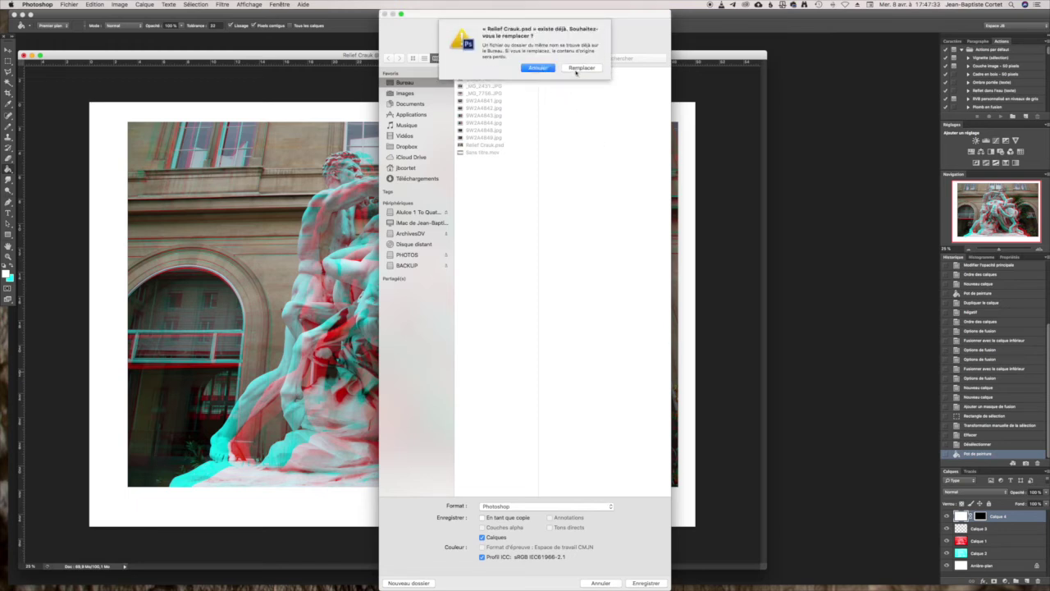
left_click(547, 69)
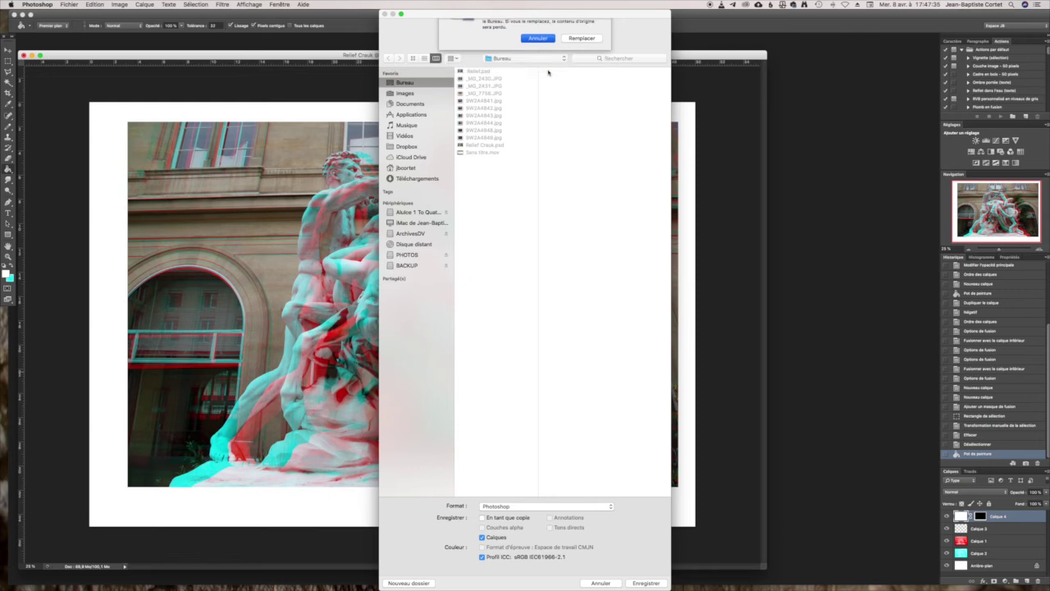
left_click(522, 30)
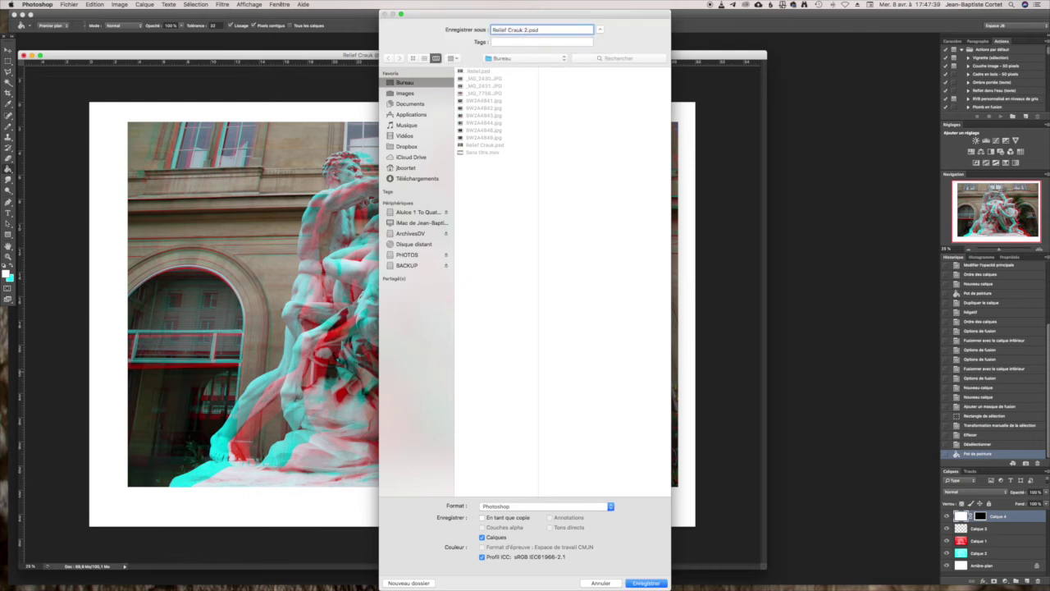
left_click(642, 584)
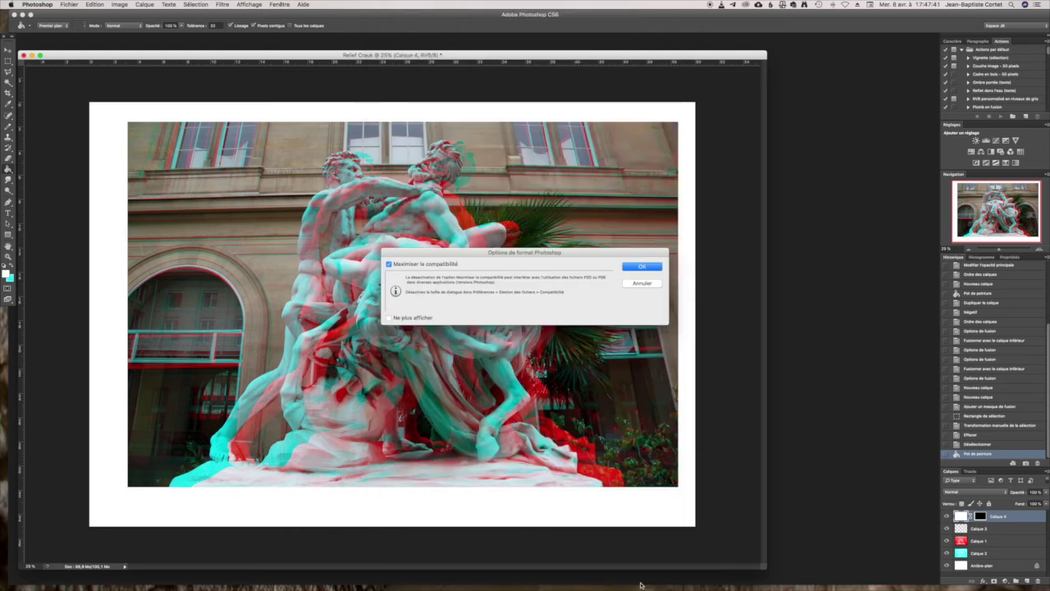
left_click(642, 266)
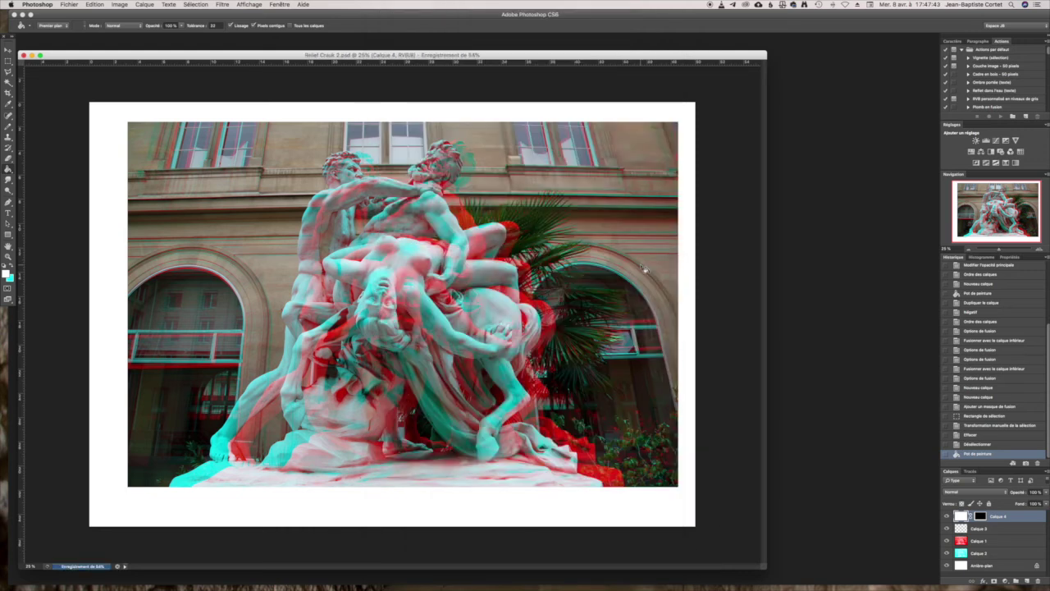